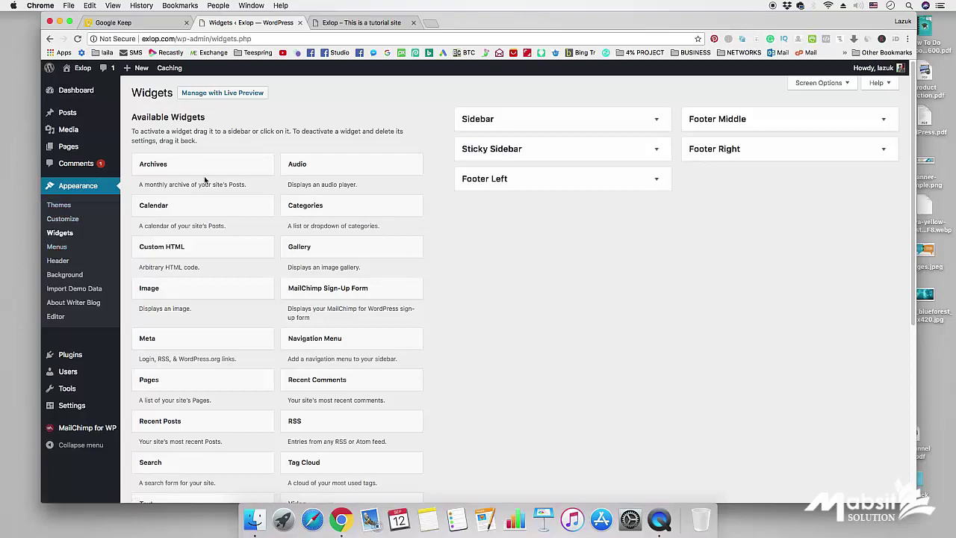
# - Look over the available widgets and the widget areas, and compare them with the site's front page
pyautogui.scroll(-3, 193, 123)
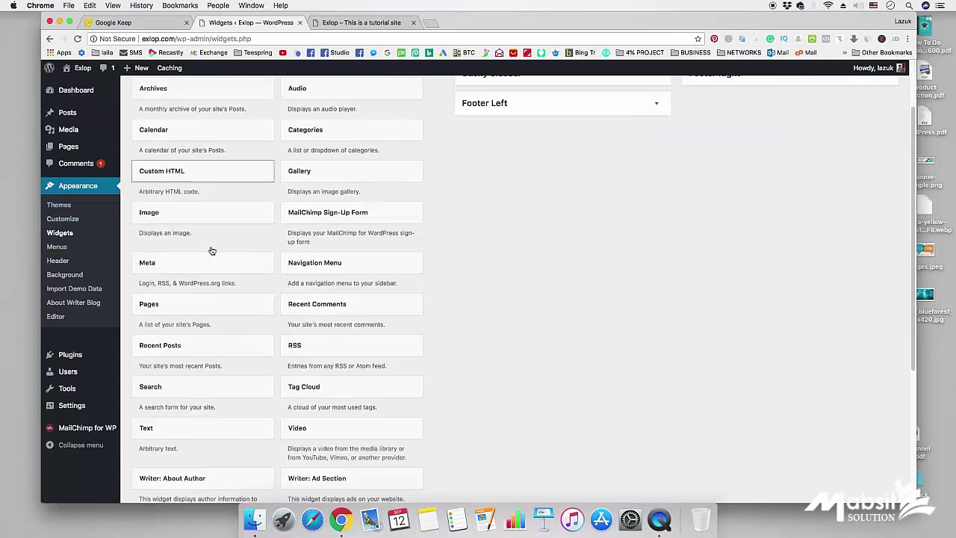
pyautogui.scroll(3, 246, 298)
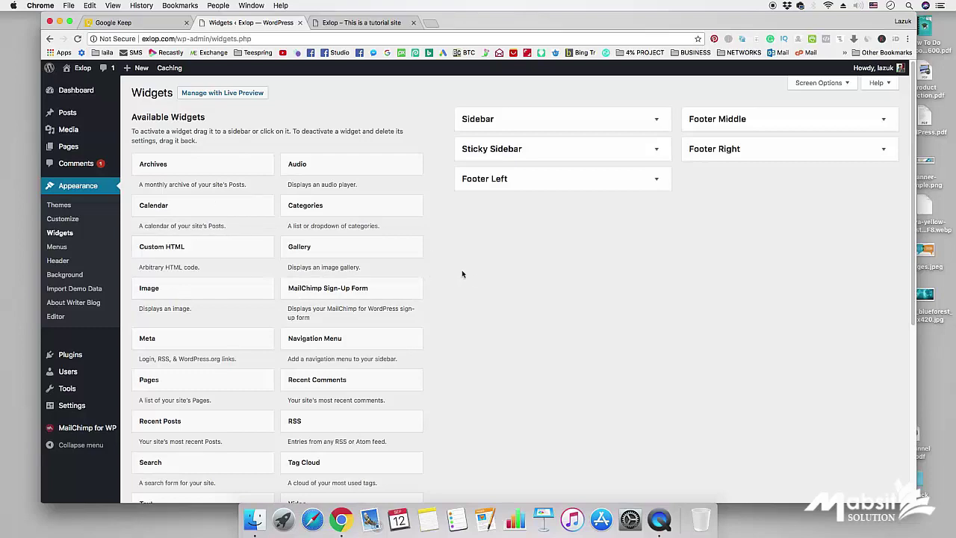
pyautogui.click(361, 23)
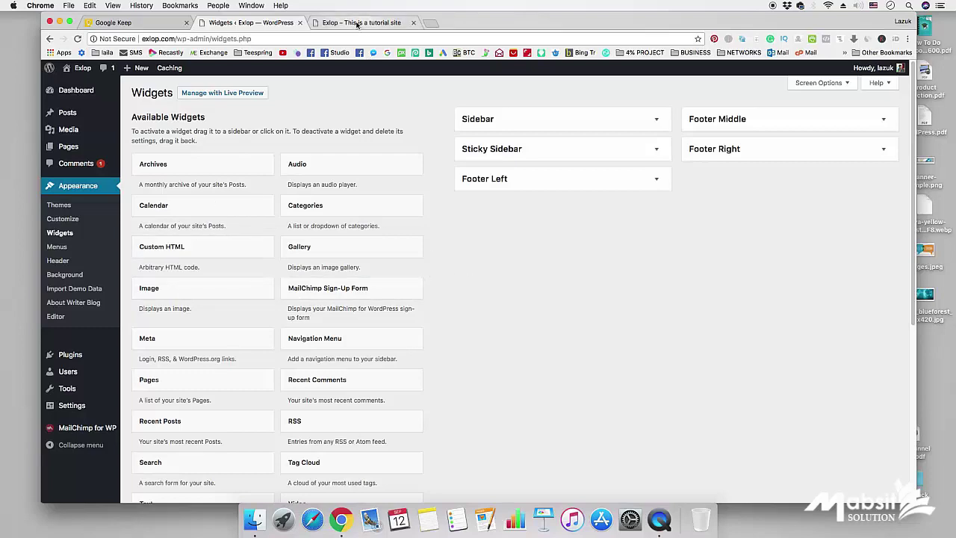
pyautogui.scroll(-3, 450, 217)
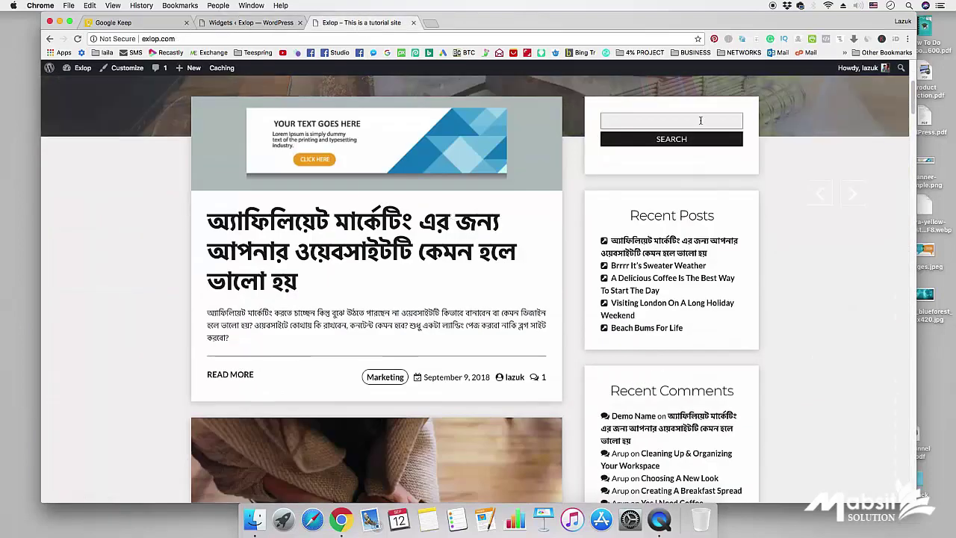
pyautogui.scroll(1, 648, 212)
pyautogui.scroll(2, 648, 212)
pyautogui.click(247, 26)
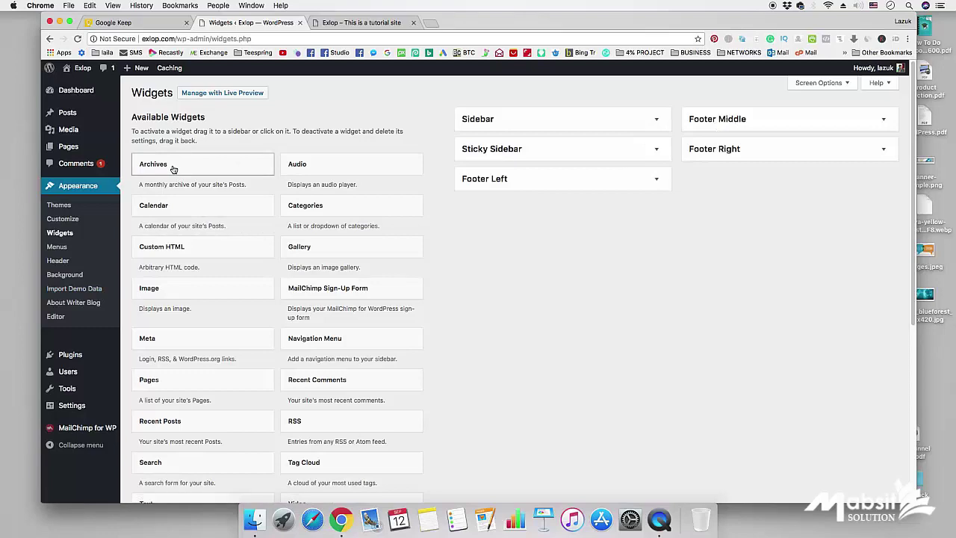
pyautogui.moveTo(172, 168)
pyautogui.mouseDown()
pyautogui.moveTo(433, 130)
pyautogui.moveTo(506, 226)
pyautogui.moveTo(518, 143)
pyautogui.moveTo(235, 145)
pyautogui.moveTo(180, 159)
pyautogui.mouseUp()
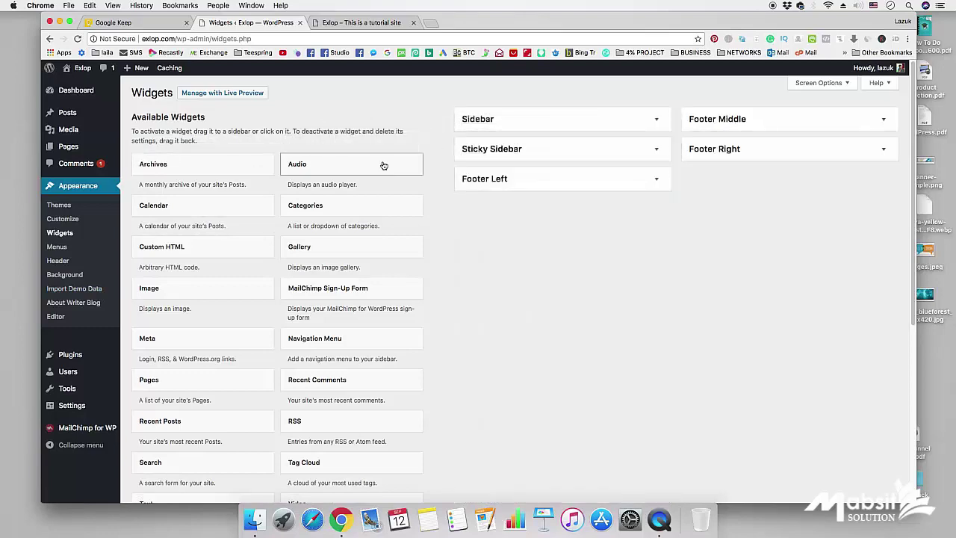
pyautogui.click(362, 24)
pyautogui.click(251, 23)
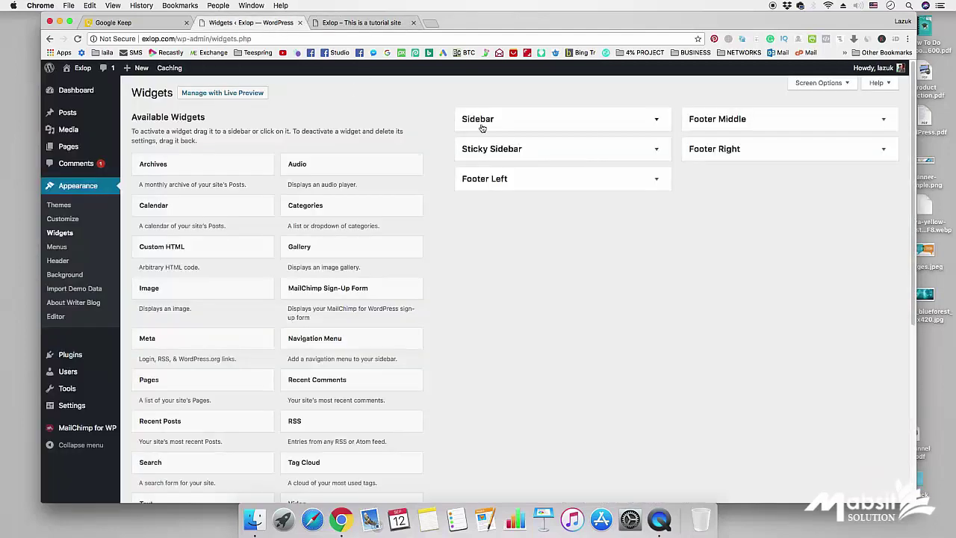
# - Examine the whole sidebar on the site's front page, from the search box down to the lower widgets
pyautogui.click(361, 23)
pyautogui.scroll(-5, 671, 209)
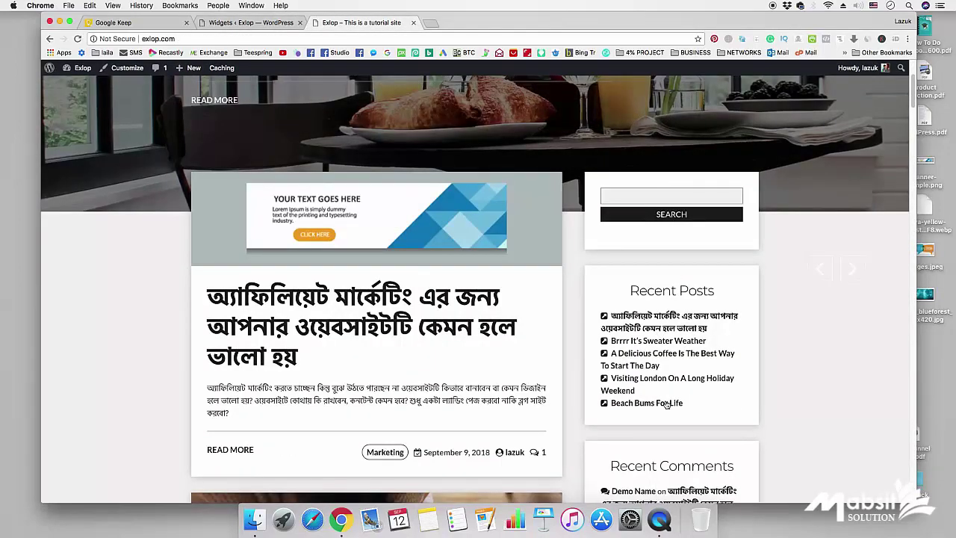
pyautogui.scroll(-10, 670, 174)
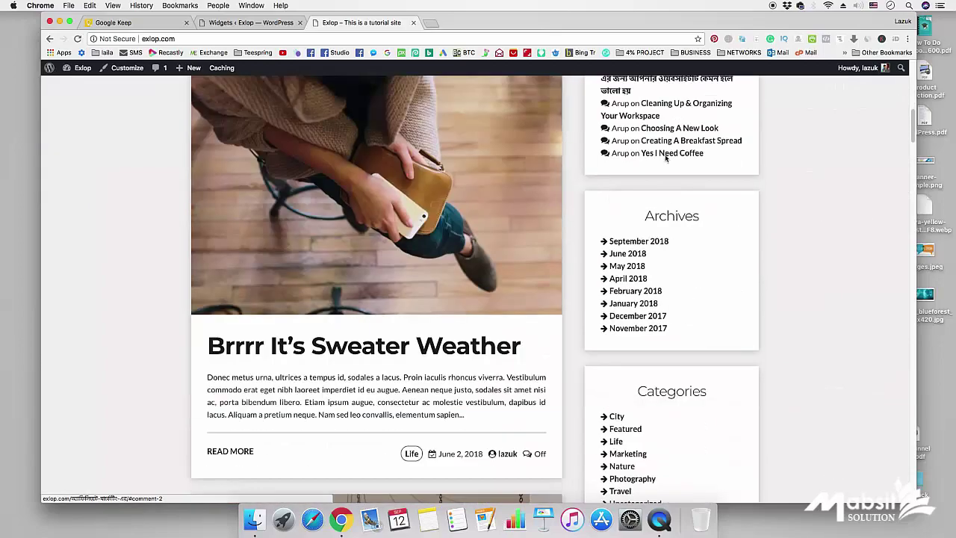
pyautogui.scroll(-5, 678, 433)
pyautogui.scroll(-10, 678, 403)
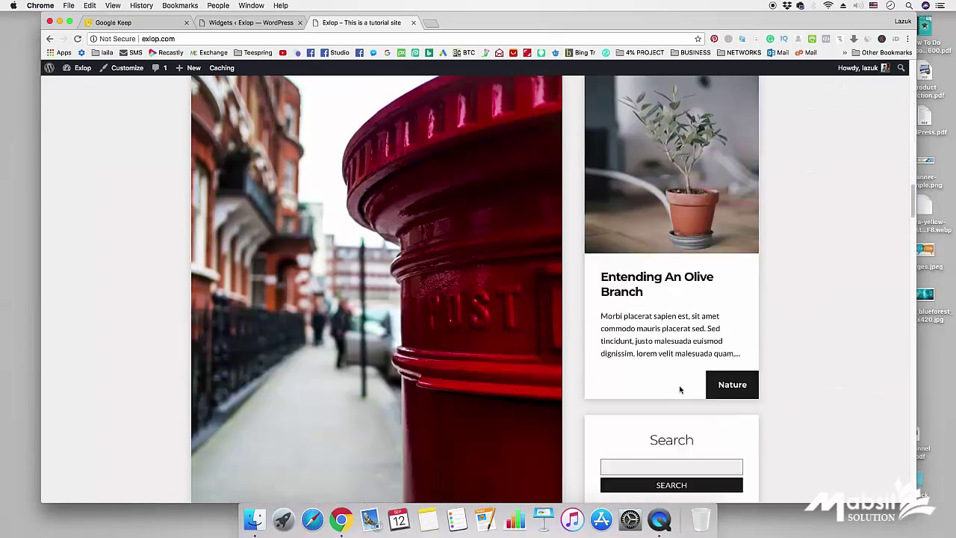
pyautogui.scroll(-5, 695, 427)
pyautogui.scroll(15, 687, 403)
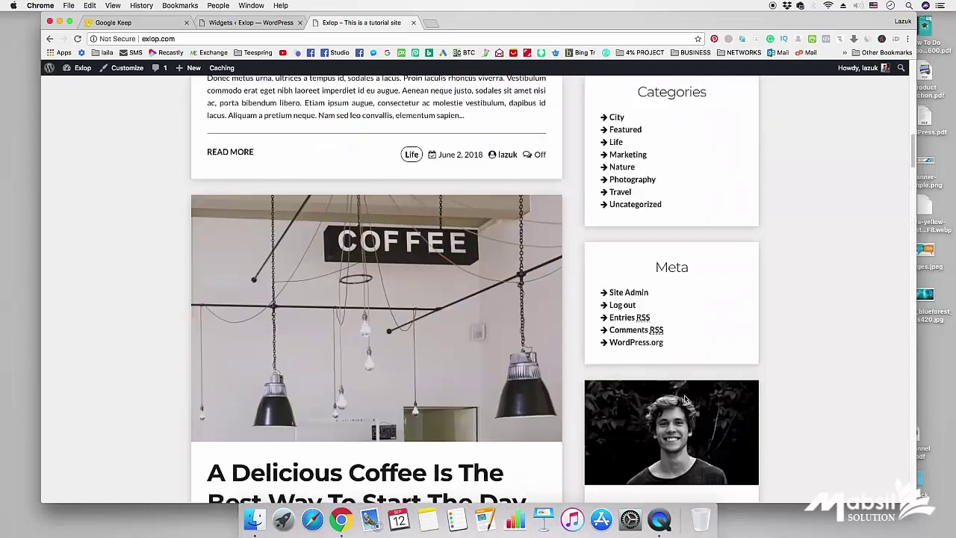
pyautogui.scroll(15, 685, 401)
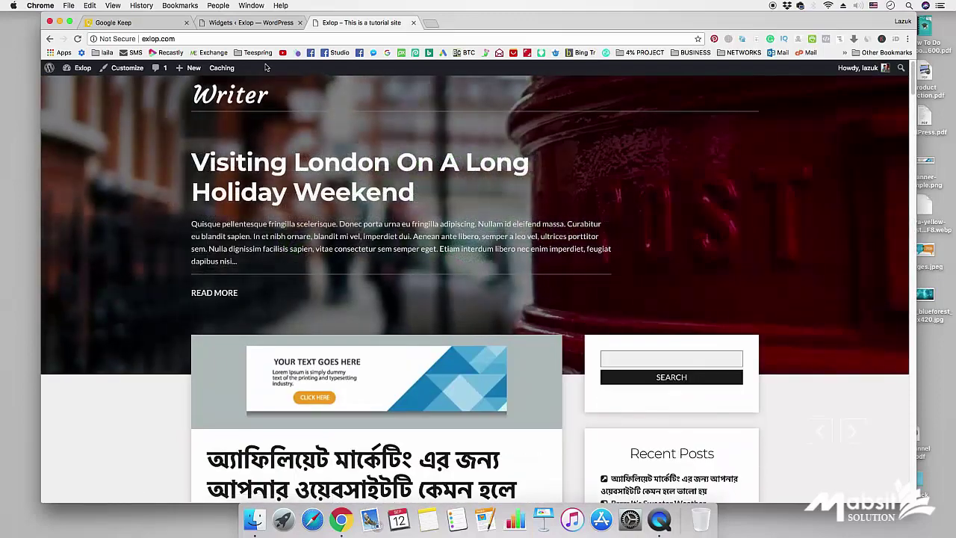
pyautogui.click(244, 24)
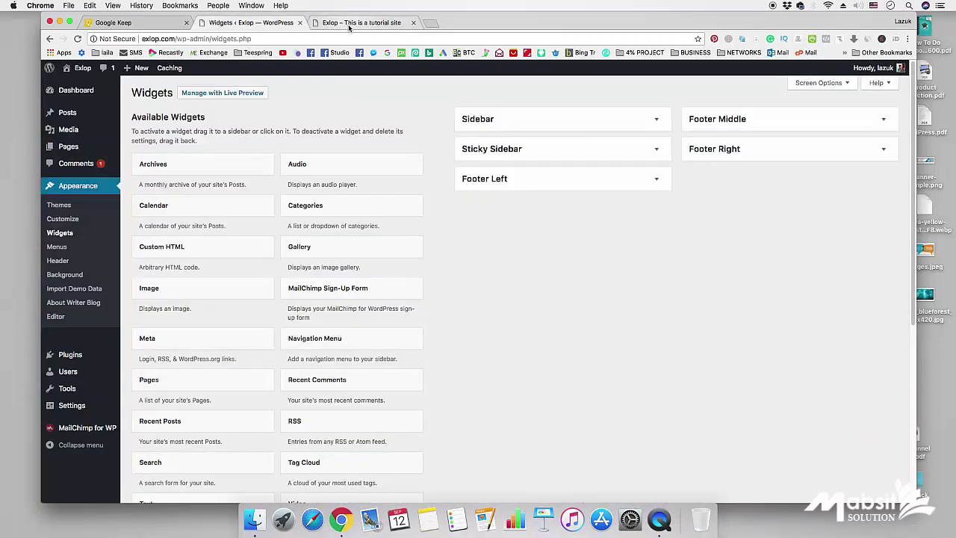
# - Examine the Recent Posts, Recent Comments, Archives and Categories blocks in the front page's sidebar
pyautogui.click(328, 23)
pyautogui.scroll(-5, 715, 306)
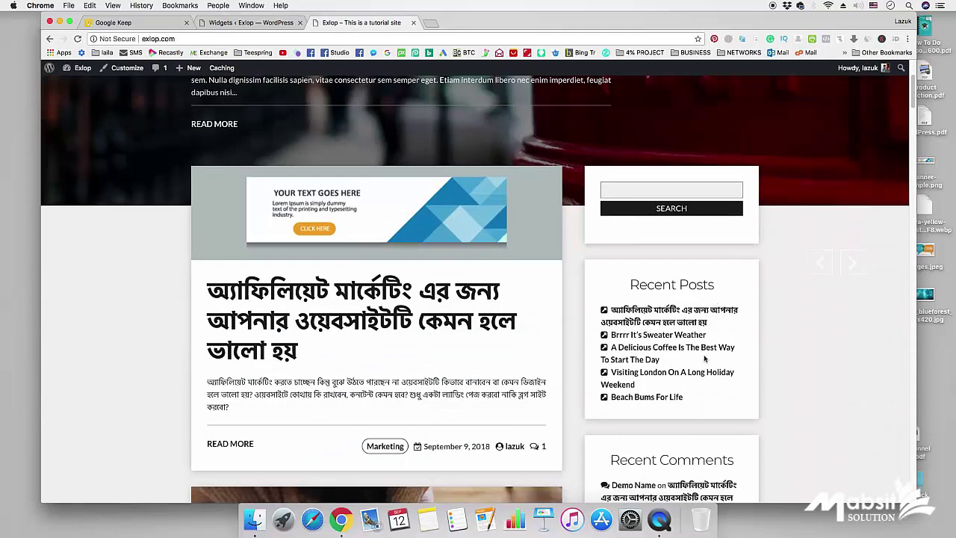
pyautogui.scroll(-2, 704, 358)
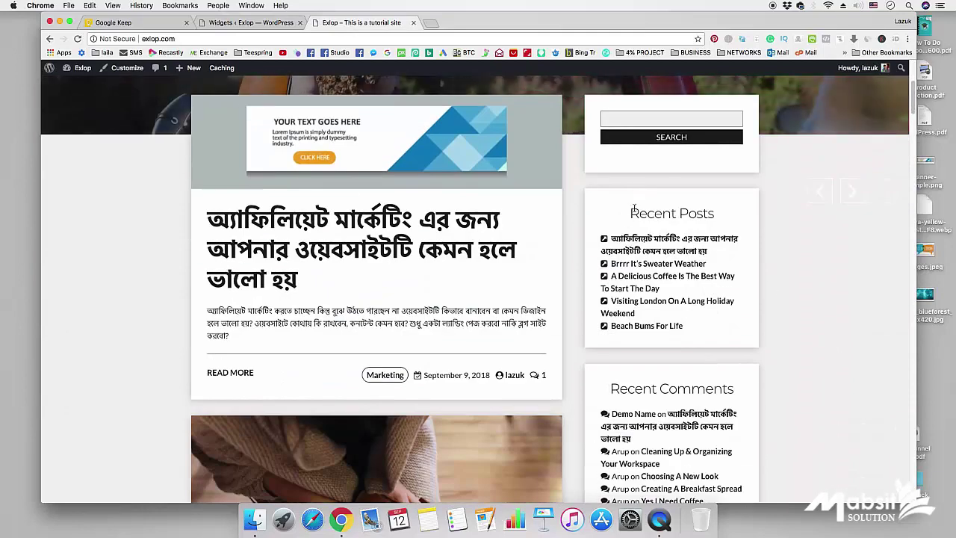
pyautogui.moveTo(630, 213); pyautogui.dragTo(710, 214)
pyautogui.scroll(-2, 715, 209)
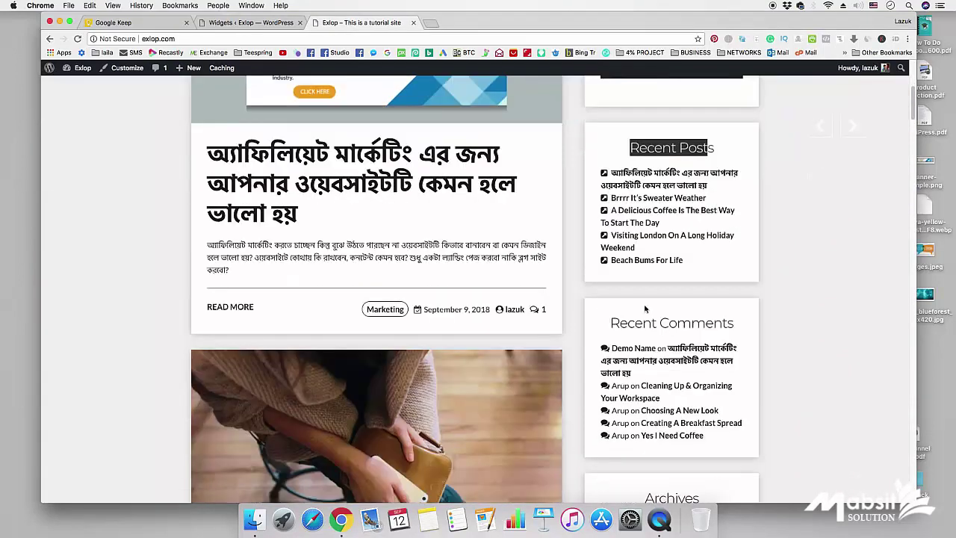
pyautogui.click(743, 314)
pyautogui.scroll(-7, 675, 249)
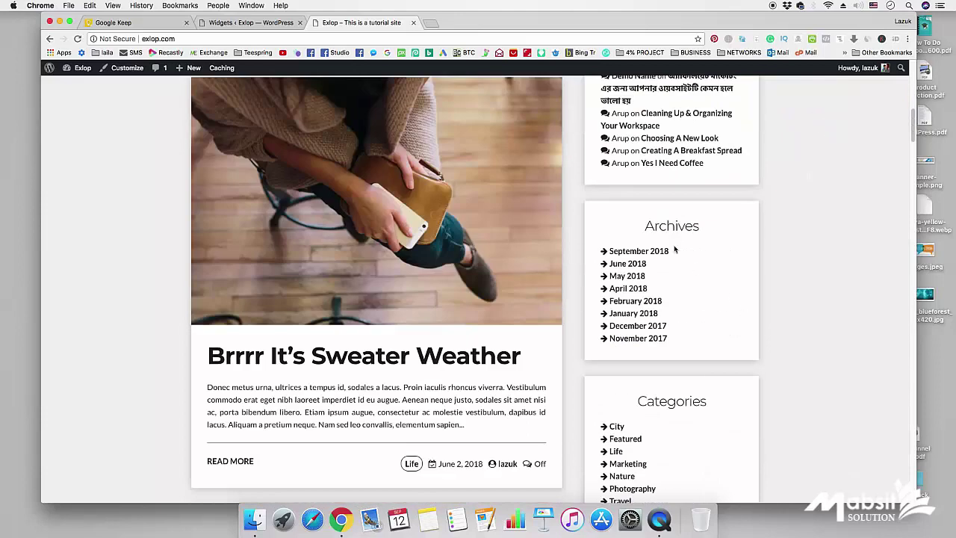
pyautogui.moveTo(637, 403); pyautogui.dragTo(708, 403)
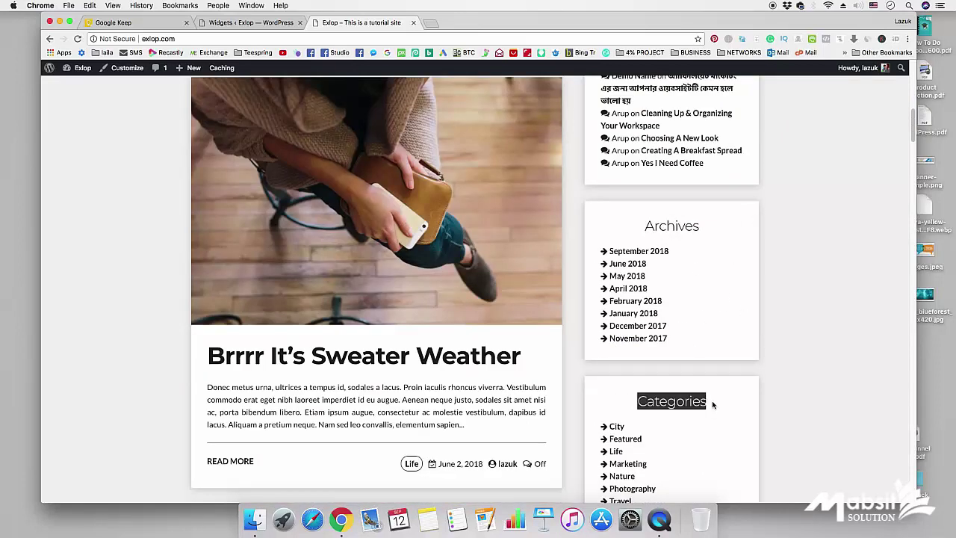
pyautogui.scroll(-4, 698, 359)
pyautogui.scroll(7, 683, 296)
pyautogui.scroll(15, 684, 297)
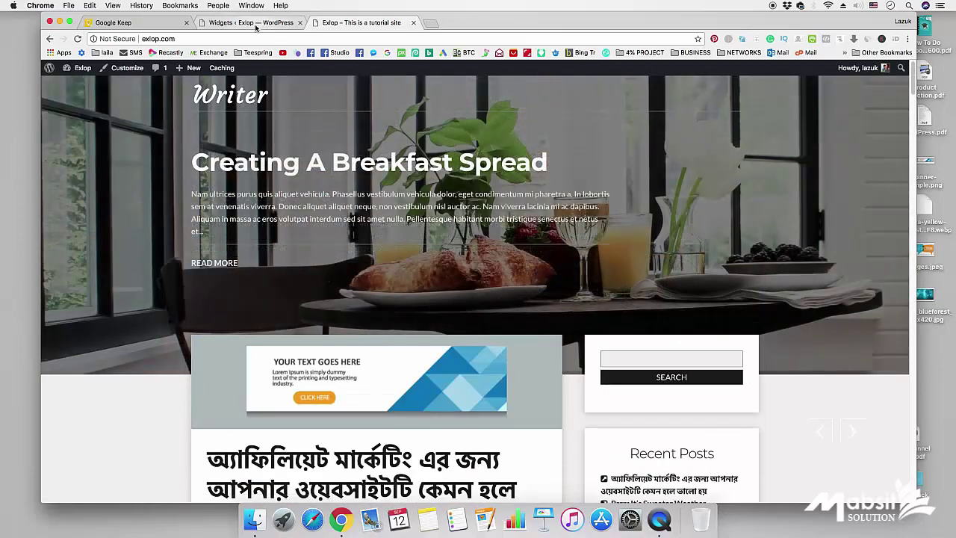
# - Expand the Sidebar widget area and compare its widgets with the sidebar on the site's front page
pyautogui.click(256, 25)
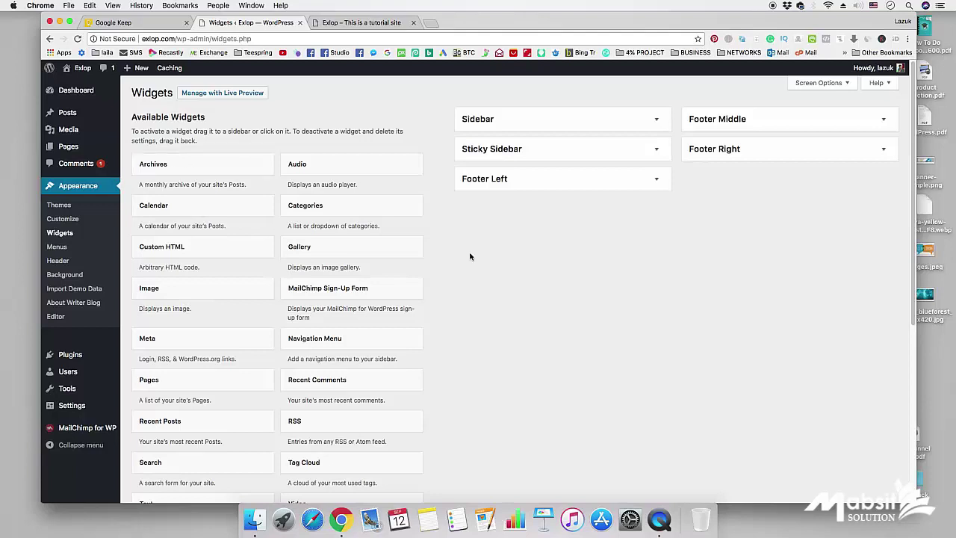
pyautogui.click(655, 124)
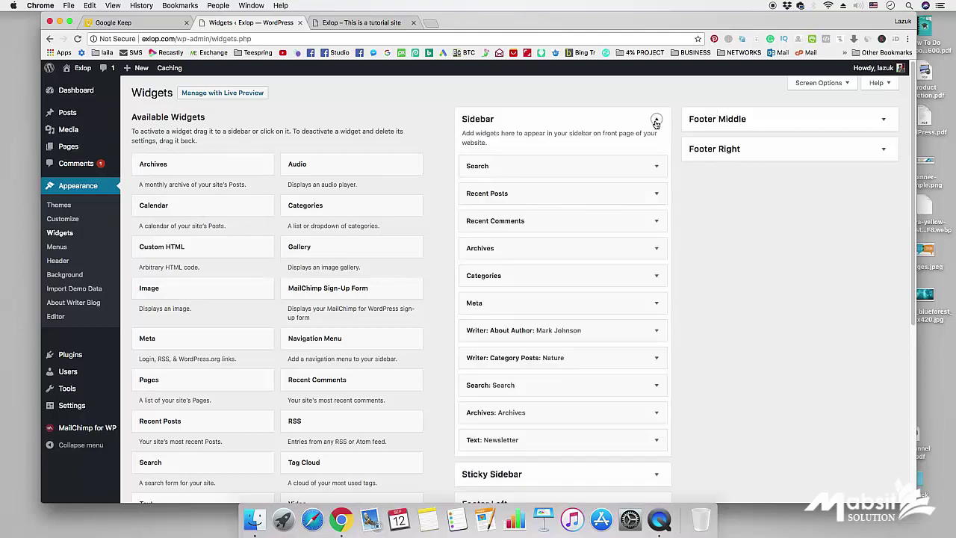
pyautogui.scroll(-1, 715, 257)
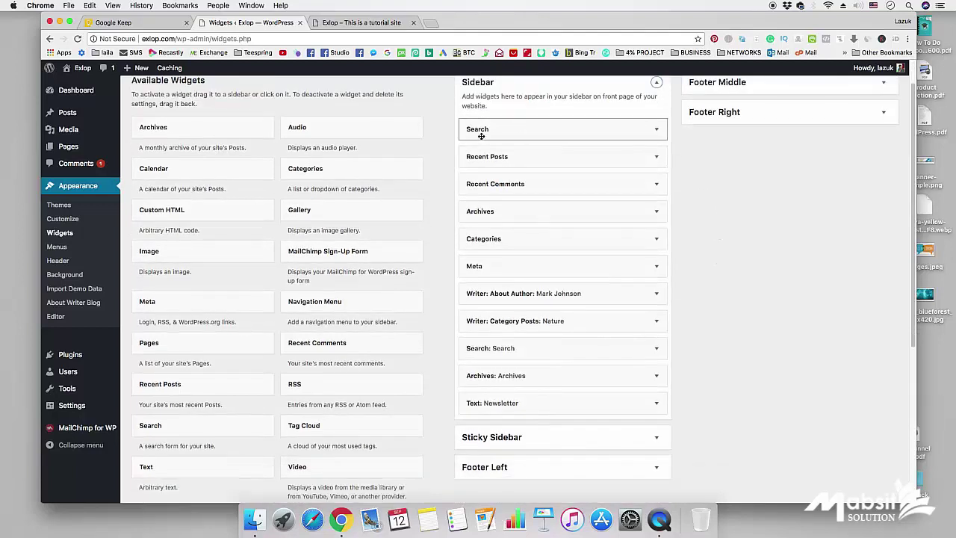
pyautogui.click(364, 24)
pyautogui.scroll(-2, 715, 379)
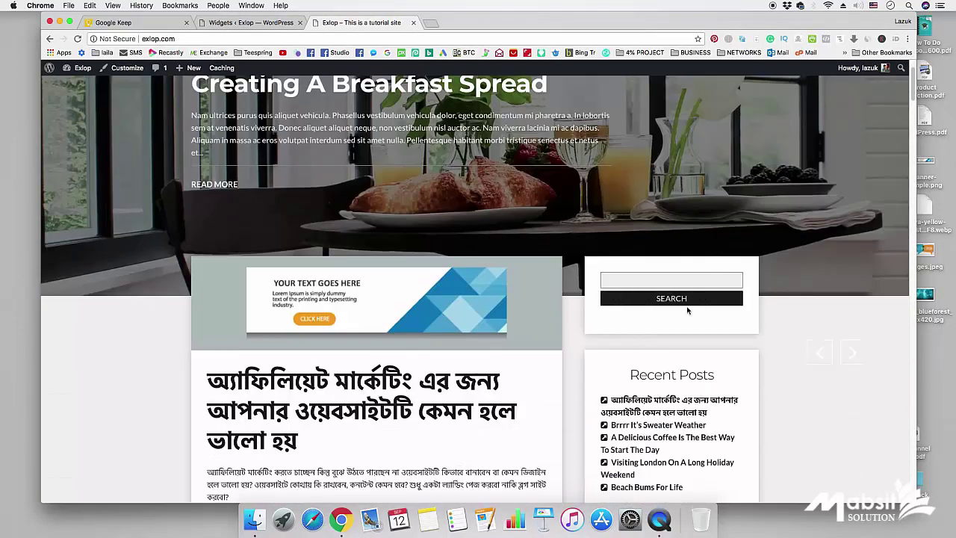
pyautogui.click(251, 22)
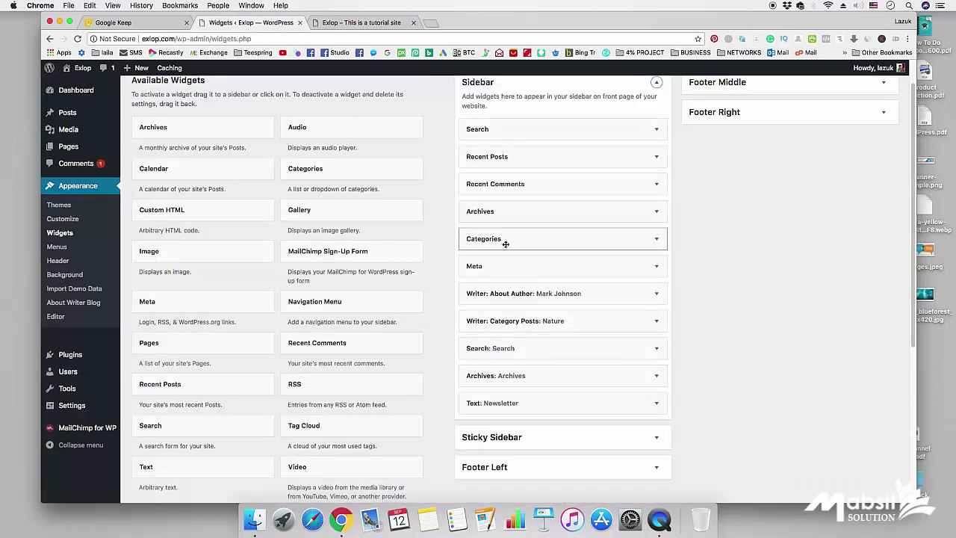
pyautogui.moveTo(555, 133)
pyautogui.mouseDown()
pyautogui.moveTo(512, 132)
pyautogui.moveTo(556, 130)
pyautogui.mouseUp()
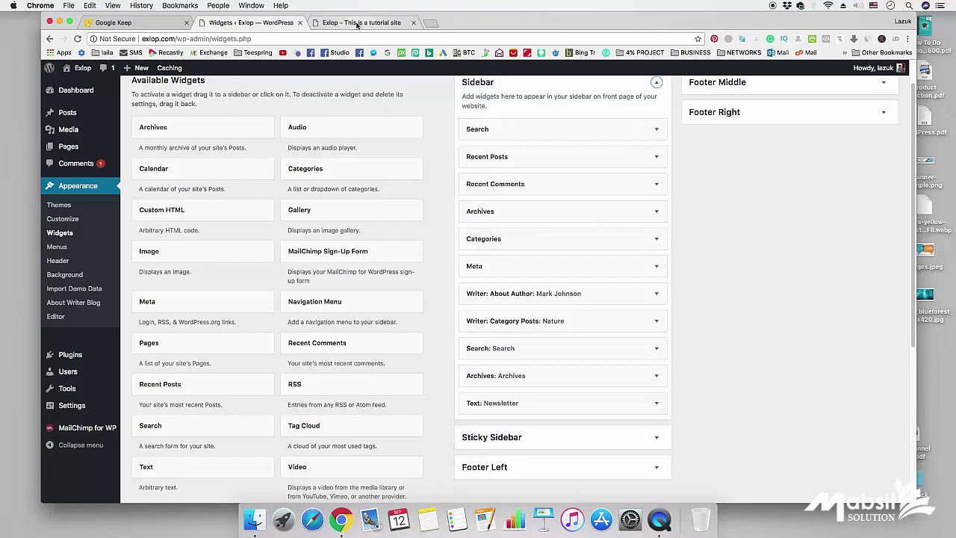
pyautogui.click(362, 23)
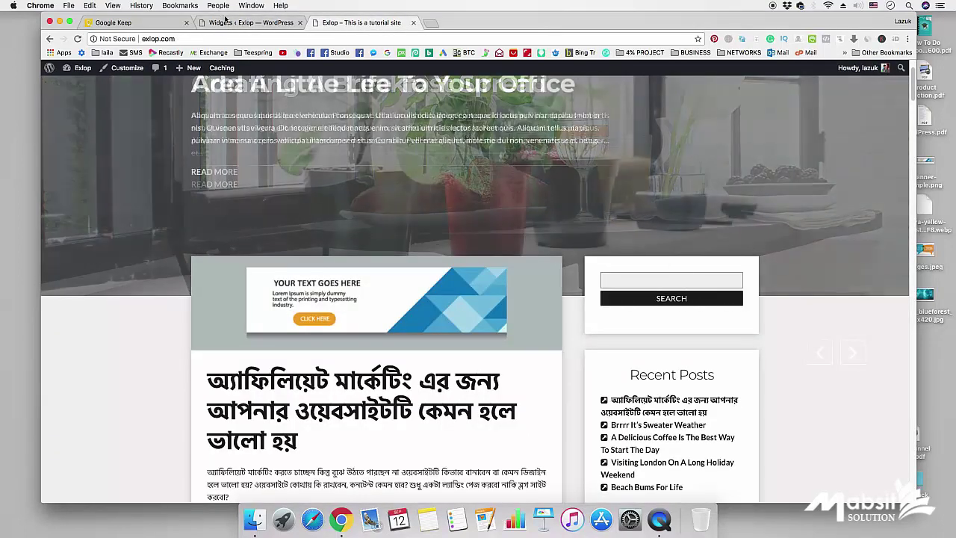
# - Remove the first Search widget from the Sidebar area and reload the site's front page to check the change
pyautogui.click(251, 22)
pyautogui.moveTo(588, 129); pyautogui.dragTo(433, 138)
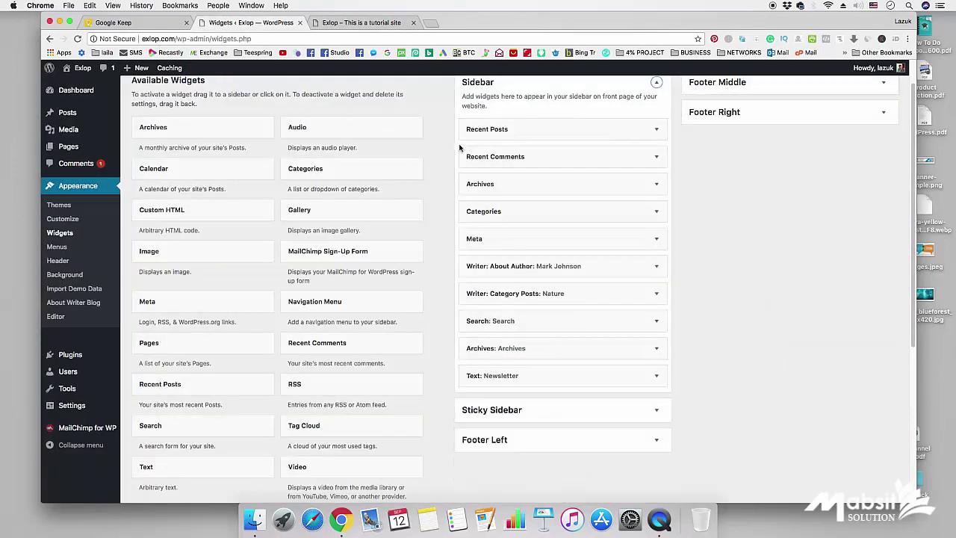
pyautogui.scroll(1, 461, 148)
pyautogui.click(382, 22)
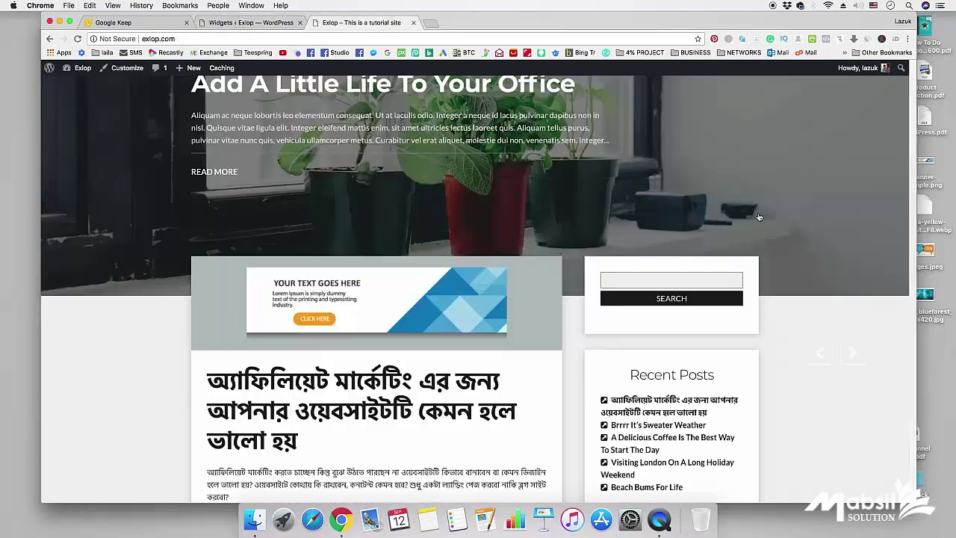
pyautogui.rightClick(794, 226)
pyautogui.click(822, 252)
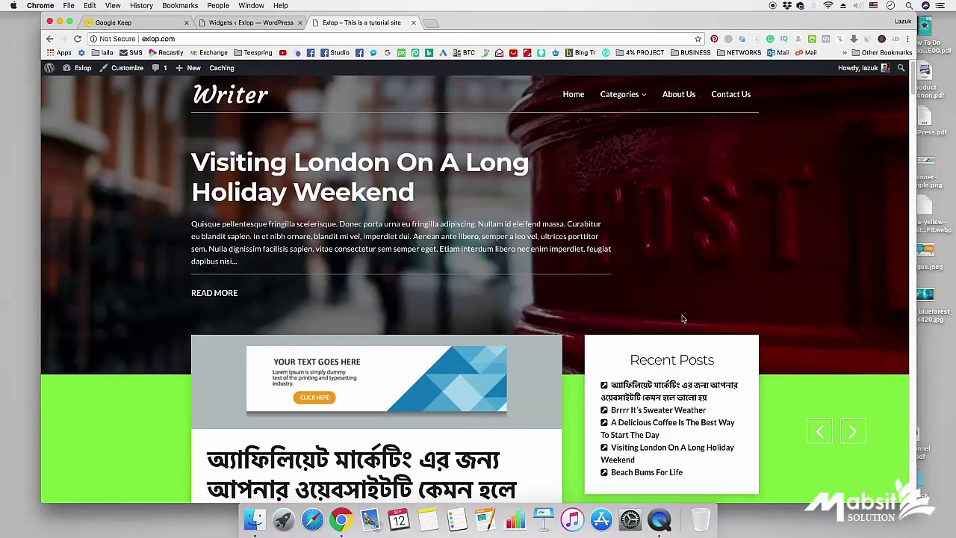
# - Remove all remaining widgets from the Sidebar area, from Recent Posts through the Newsletter text widget
pyautogui.click(224, 22)
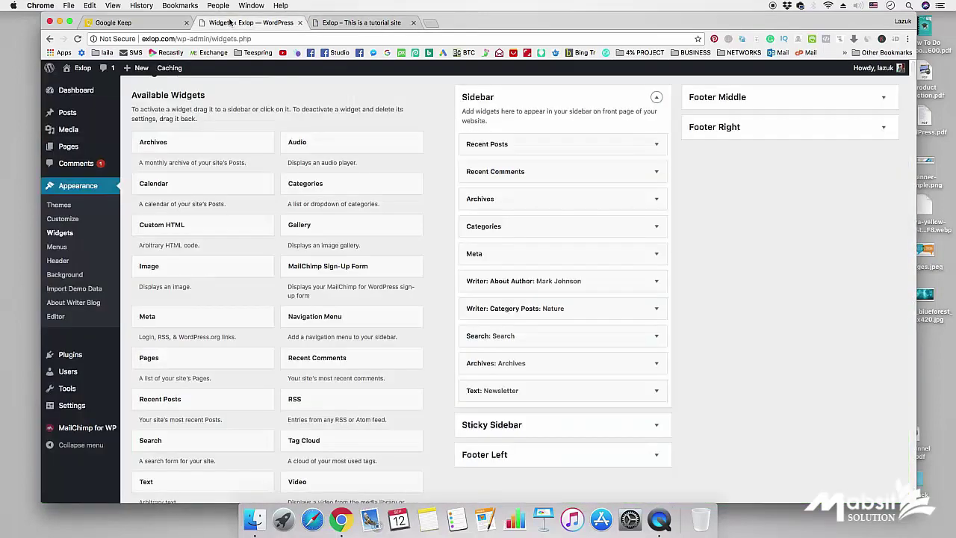
pyautogui.moveTo(533, 145); pyautogui.dragTo(250, 153)
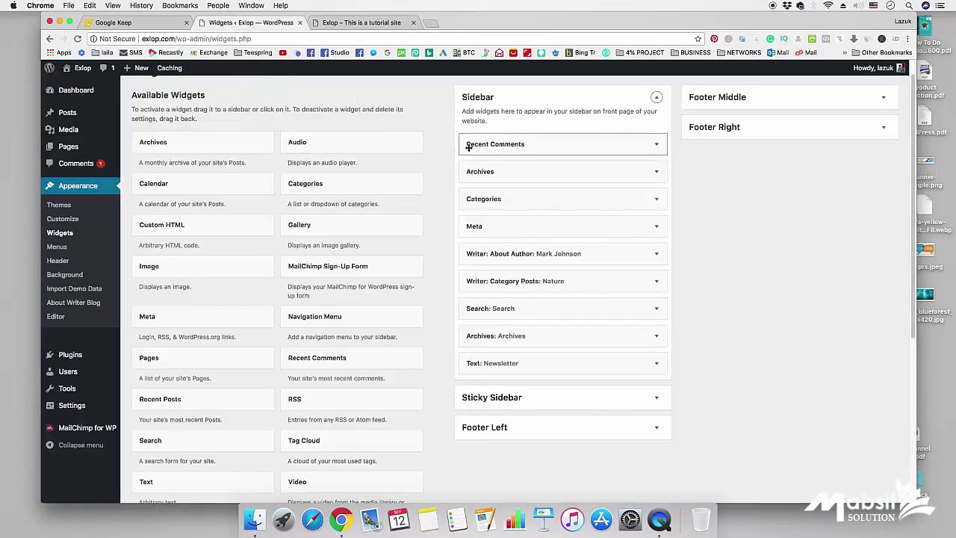
pyautogui.moveTo(502, 145); pyautogui.dragTo(277, 154)
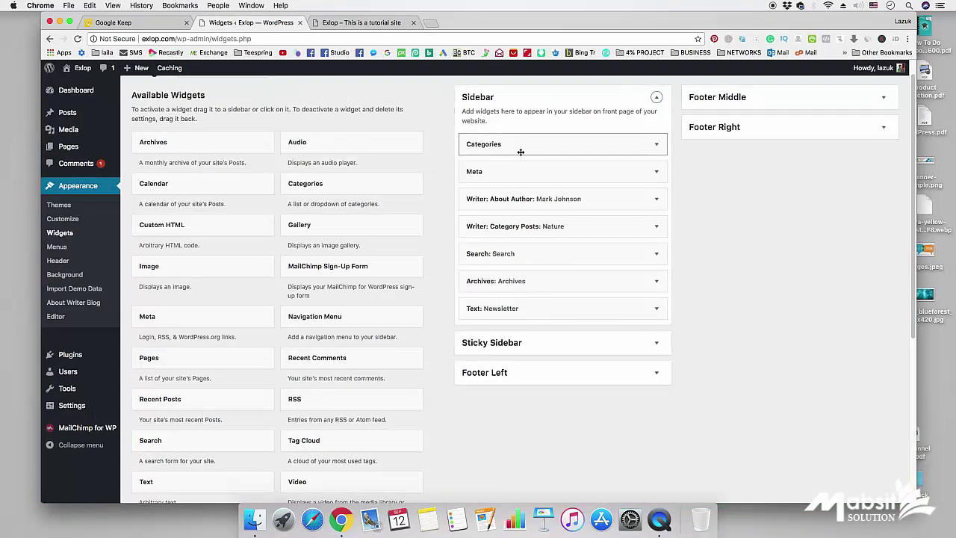
pyautogui.moveTo(511, 147); pyautogui.dragTo(226, 164)
pyautogui.moveTo(515, 146); pyautogui.dragTo(262, 169)
pyautogui.moveTo(550, 144); pyautogui.dragTo(294, 159)
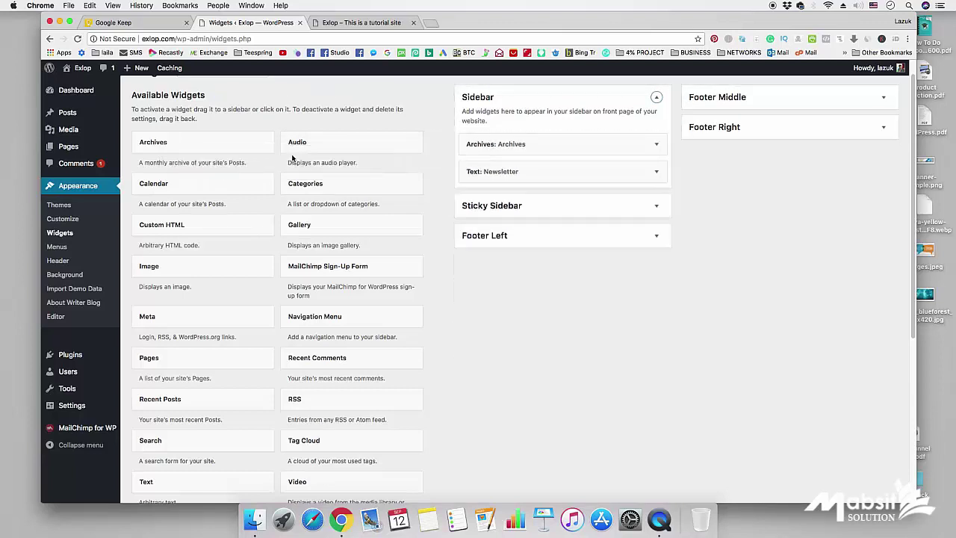
pyautogui.moveTo(507, 144); pyautogui.dragTo(239, 150)
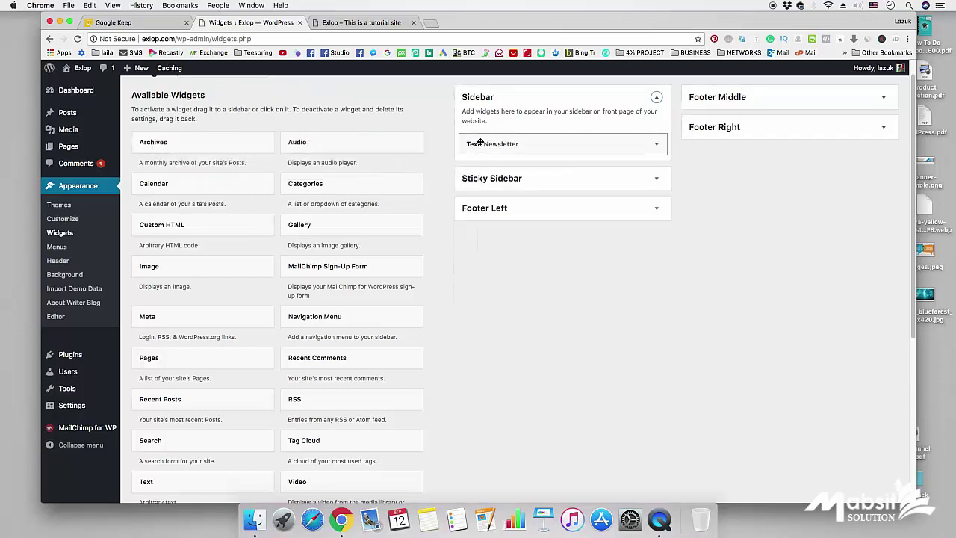
pyautogui.moveTo(480, 142); pyautogui.dragTo(242, 155)
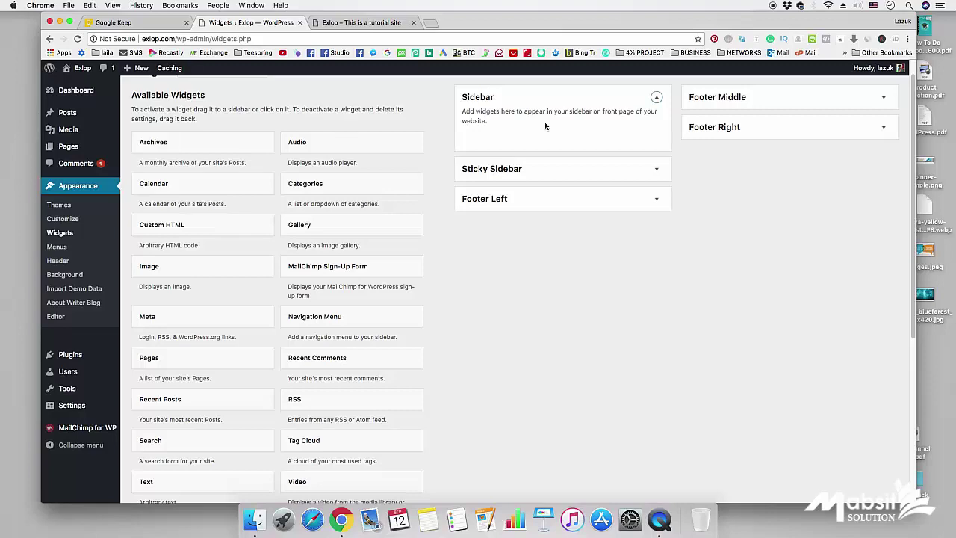
# - Reload the site's front page and inspect the area beside the posts where the sidebar widgets were
pyautogui.click(377, 22)
pyautogui.rightClick(803, 163)
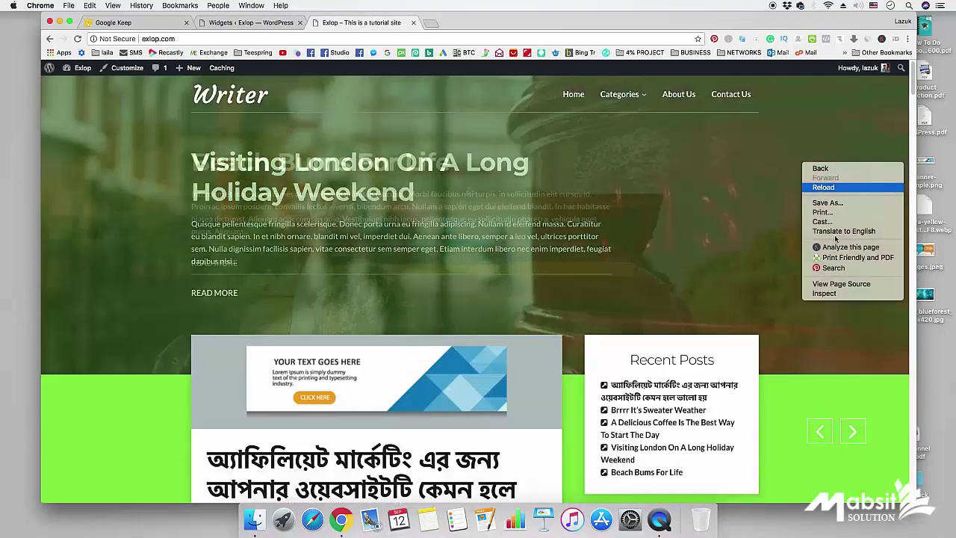
pyautogui.click(823, 187)
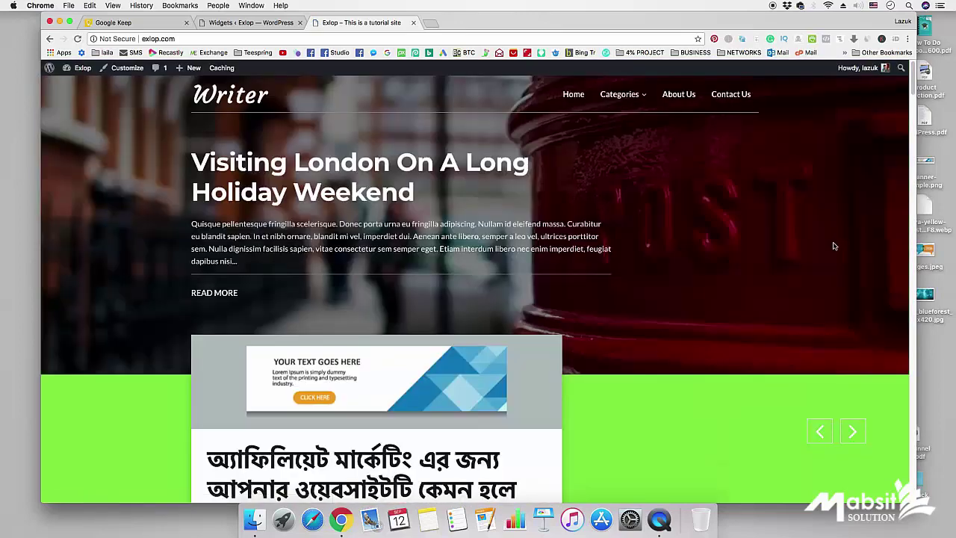
pyautogui.scroll(-5, 676, 402)
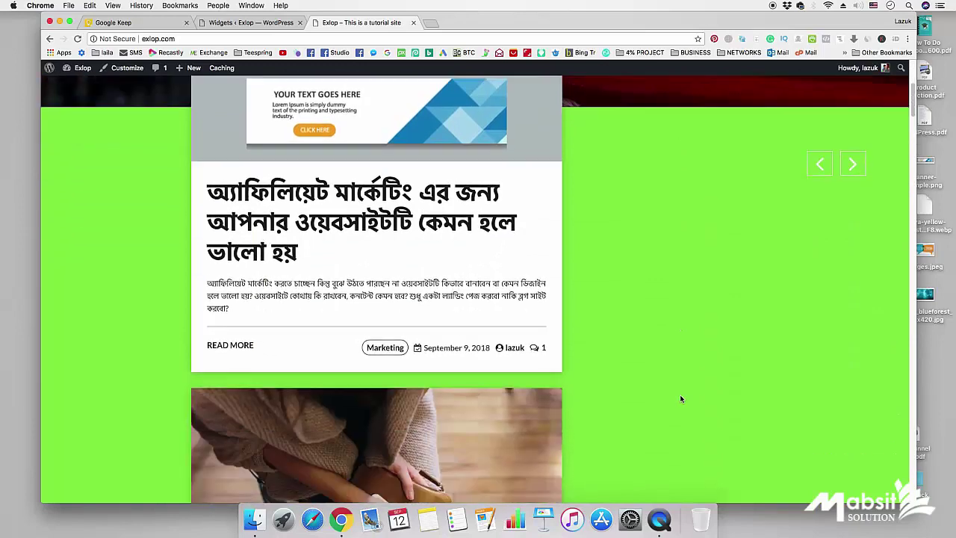
pyautogui.scroll(3, 680, 398)
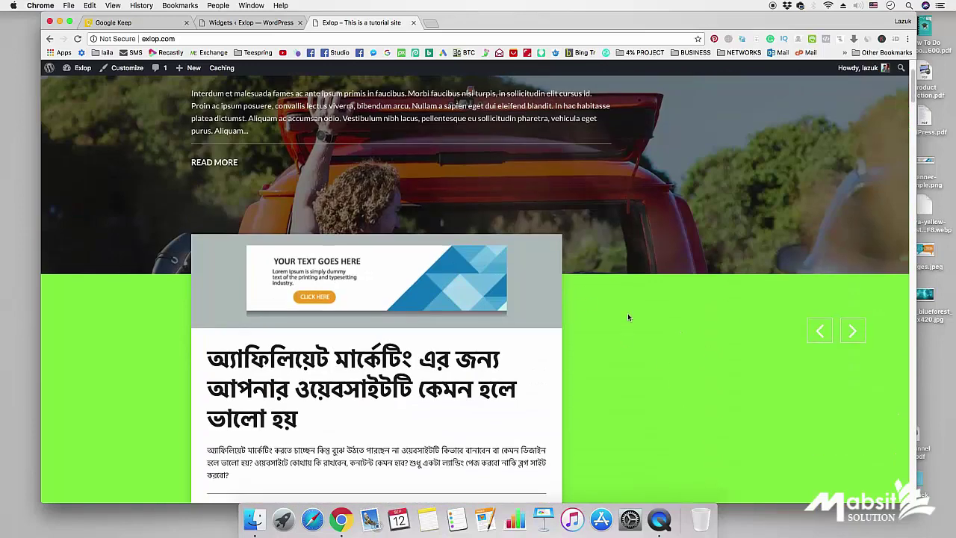
# - Add the Search widget to the Sidebar area, leave its title blank and collapse its settings
pyautogui.click(238, 22)
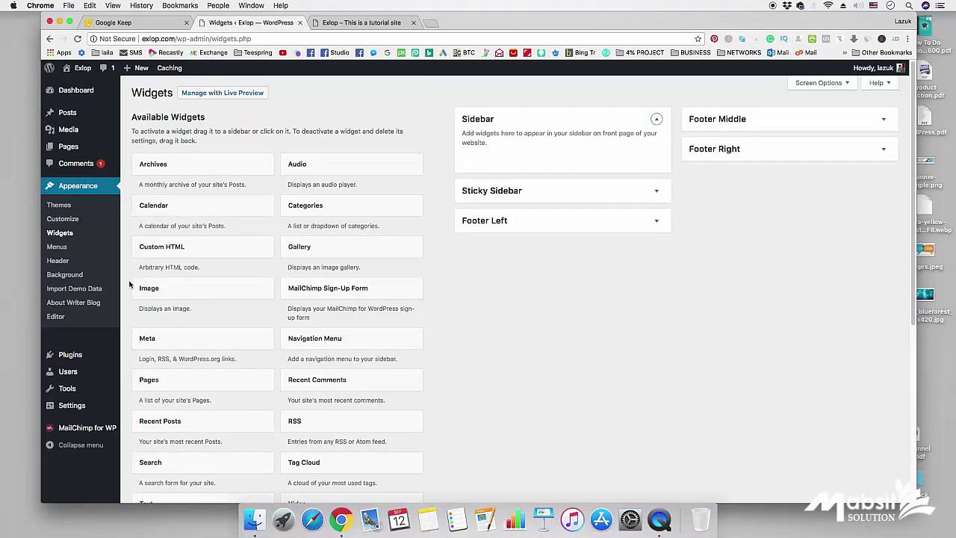
pyautogui.scroll(-2, 287, 306)
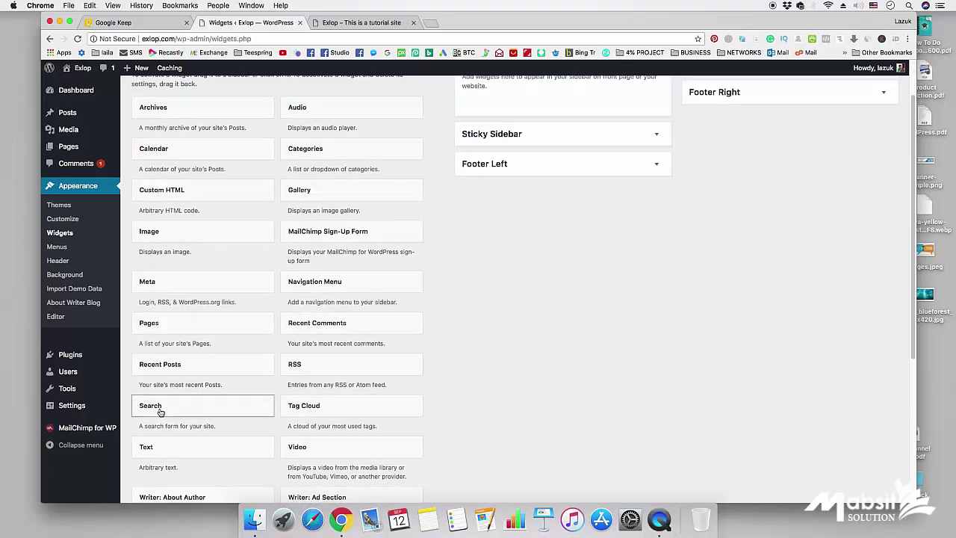
pyautogui.moveTo(159, 411); pyautogui.dragTo(503, 151)
pyautogui.scroll(2, 436, 365)
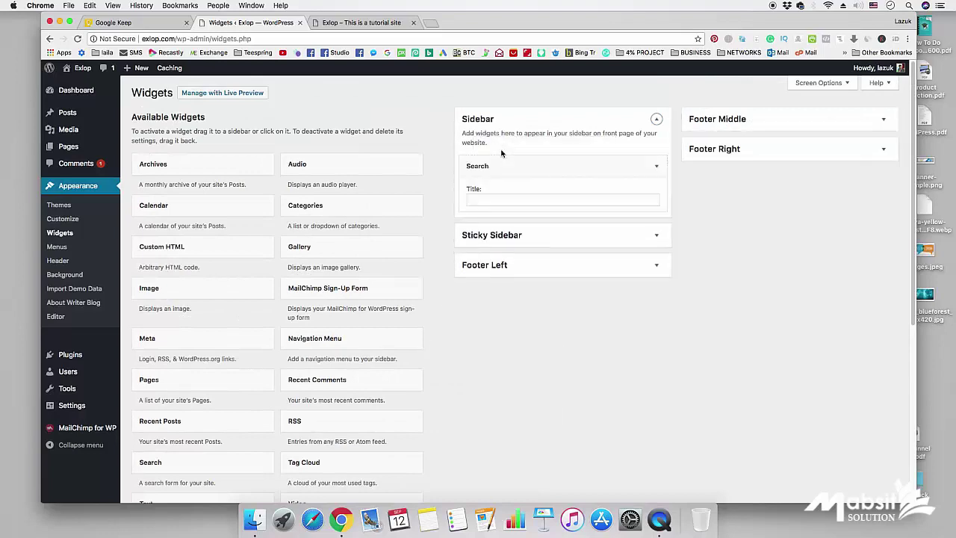
pyautogui.click(505, 200)
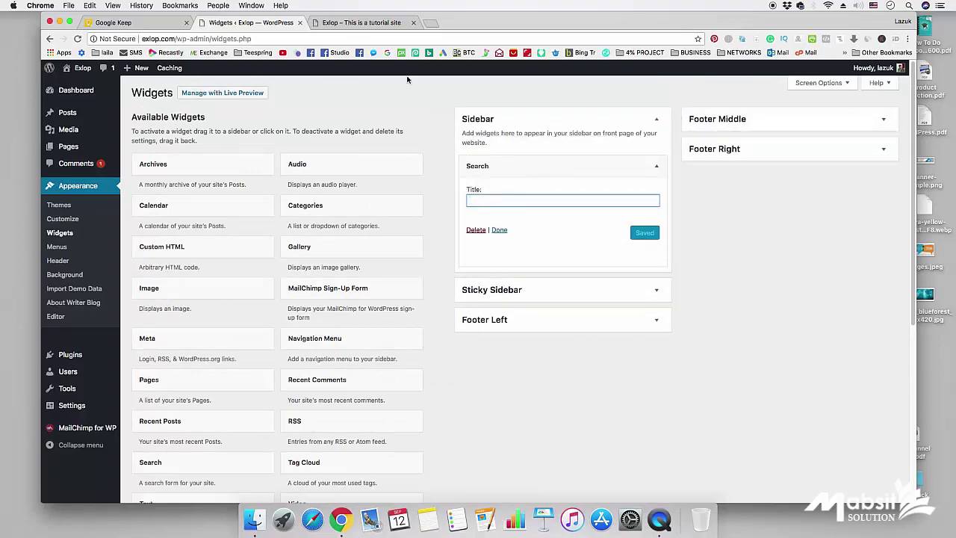
pyautogui.click(350, 22)
pyautogui.click(262, 24)
pyautogui.click(498, 230)
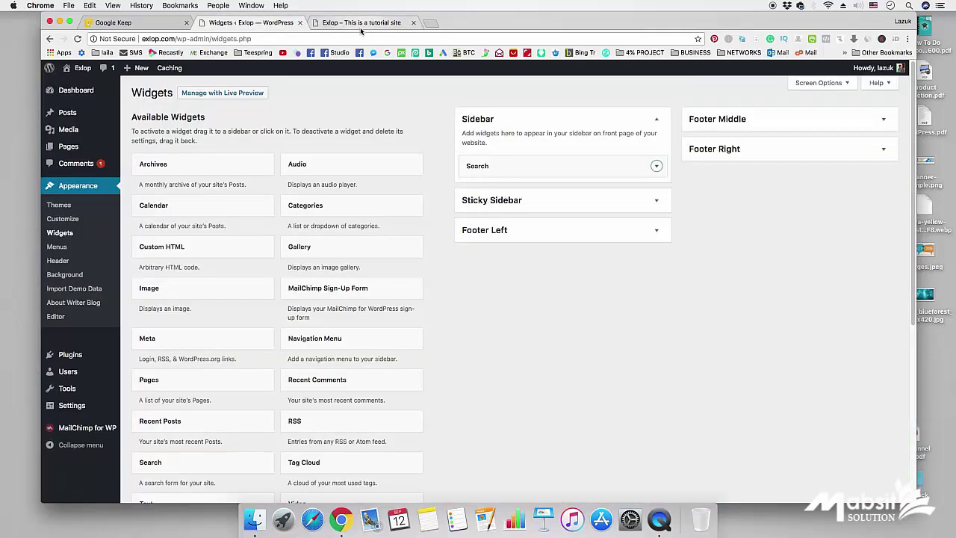
# - Reload the site's front page and check the search box in its sidebar
pyautogui.click(359, 24)
pyautogui.rightClick(764, 199)
pyautogui.click(769, 215)
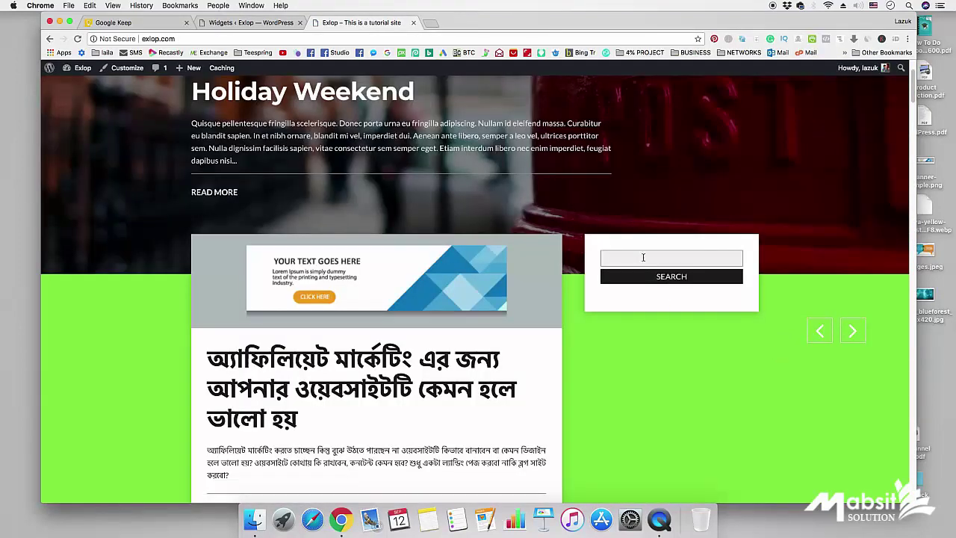
pyautogui.click(643, 257)
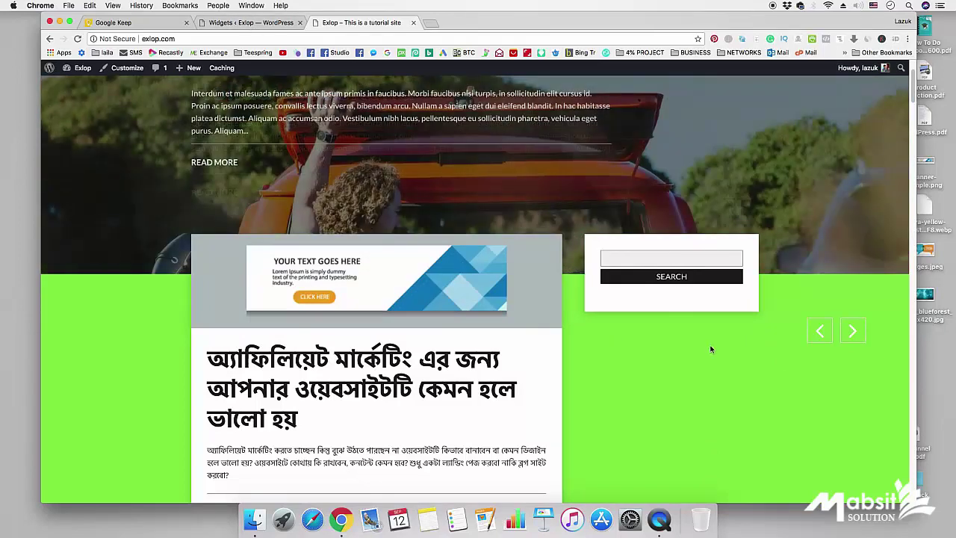
# - Add the Categories widget below Search in the Sidebar area, title it "Our Categories" and save it
pyautogui.click(257, 23)
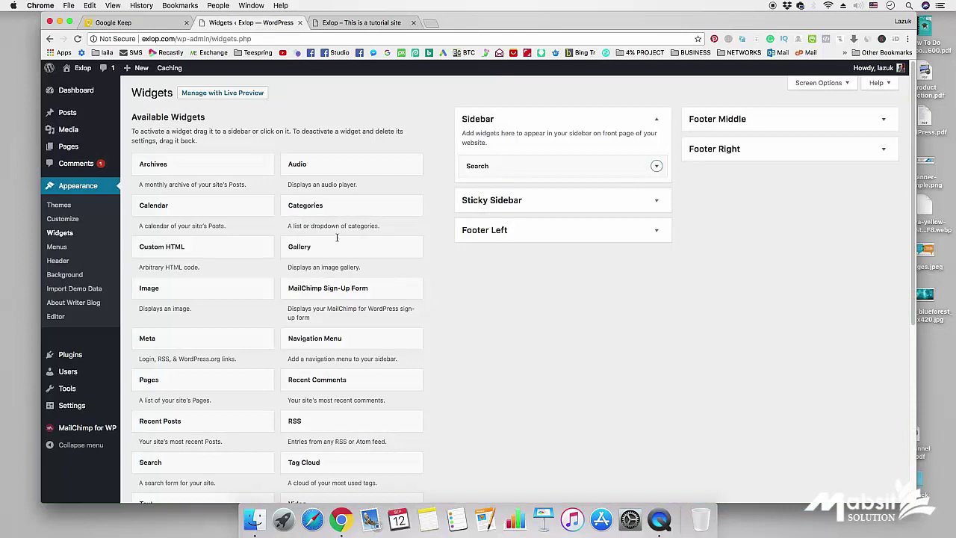
pyautogui.moveTo(317, 210); pyautogui.dragTo(496, 196)
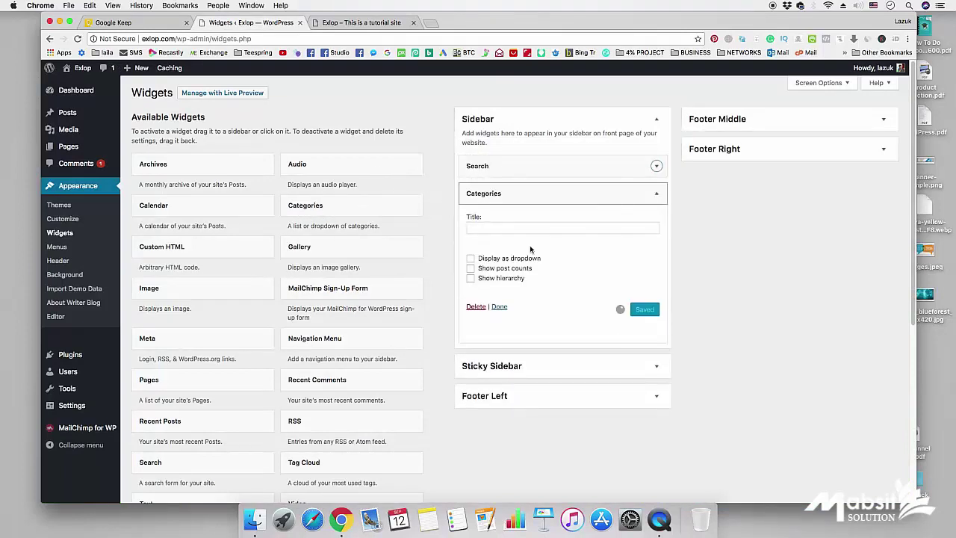
pyautogui.click(518, 229)
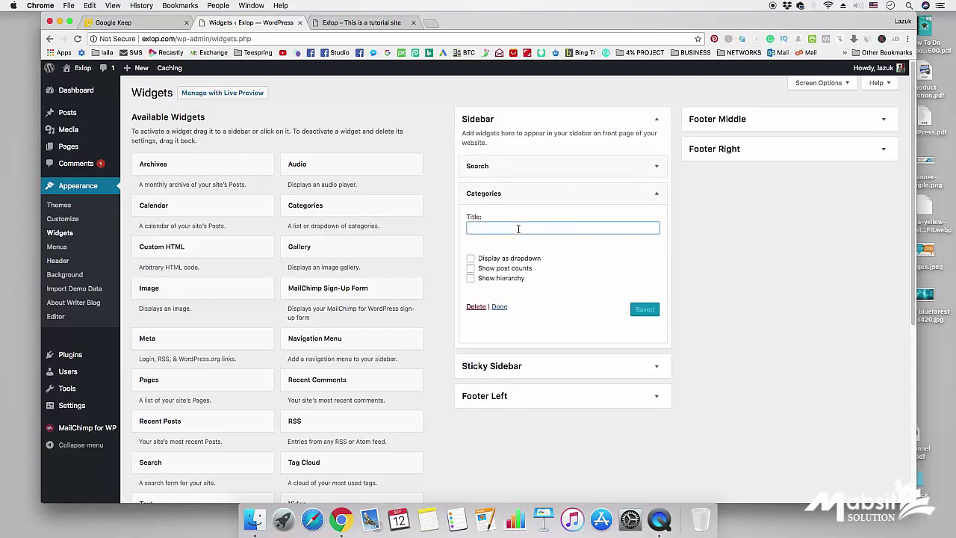
pyautogui.write('R')
pyautogui.write('ur Categories')
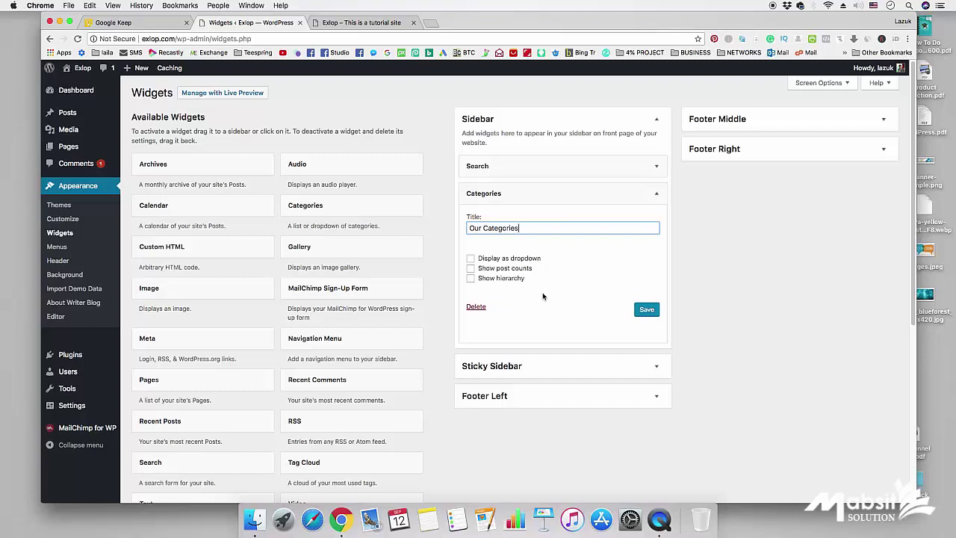
pyautogui.click(644, 309)
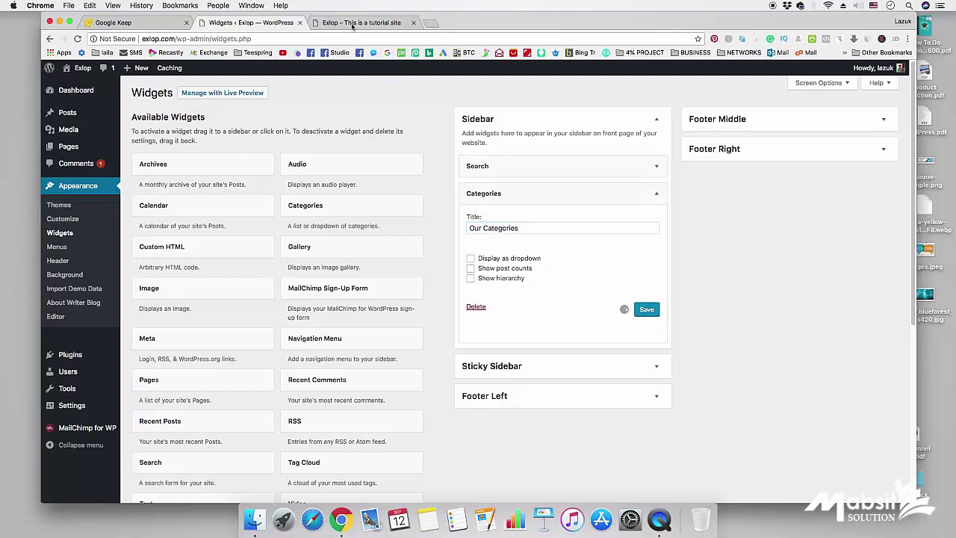
# - Reload the site's front page and check the categories block beneath the search box
pyautogui.click(353, 24)
pyautogui.rightClick(807, 282)
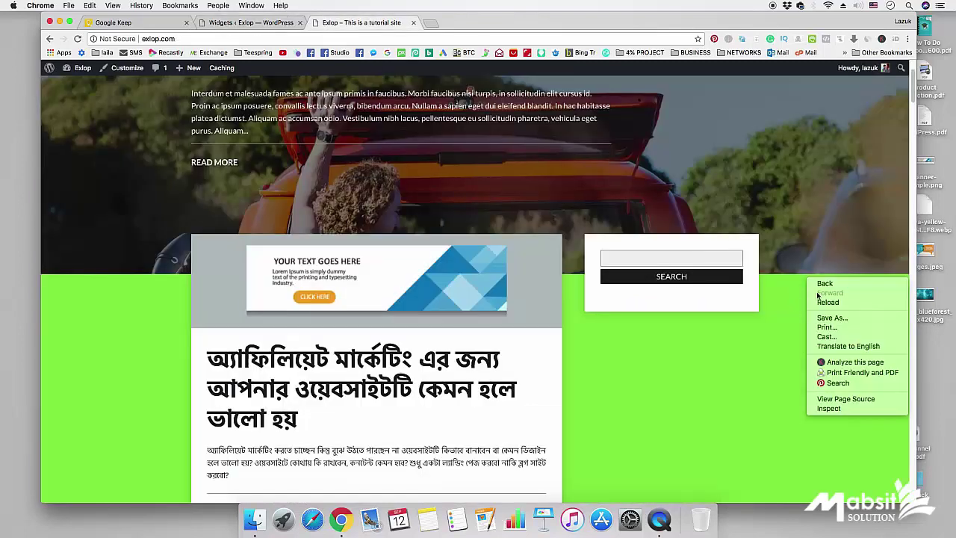
pyautogui.click(820, 301)
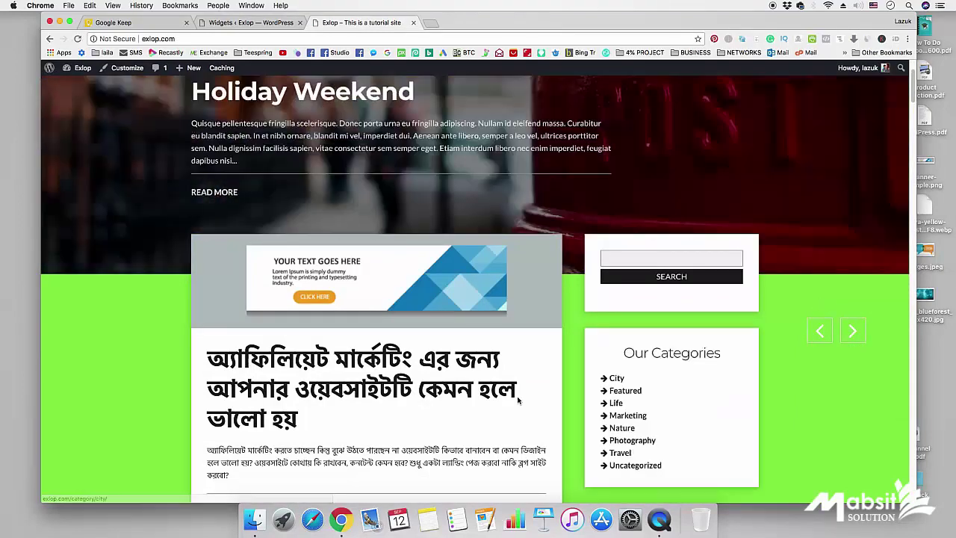
pyautogui.scroll(-2, 525, 418)
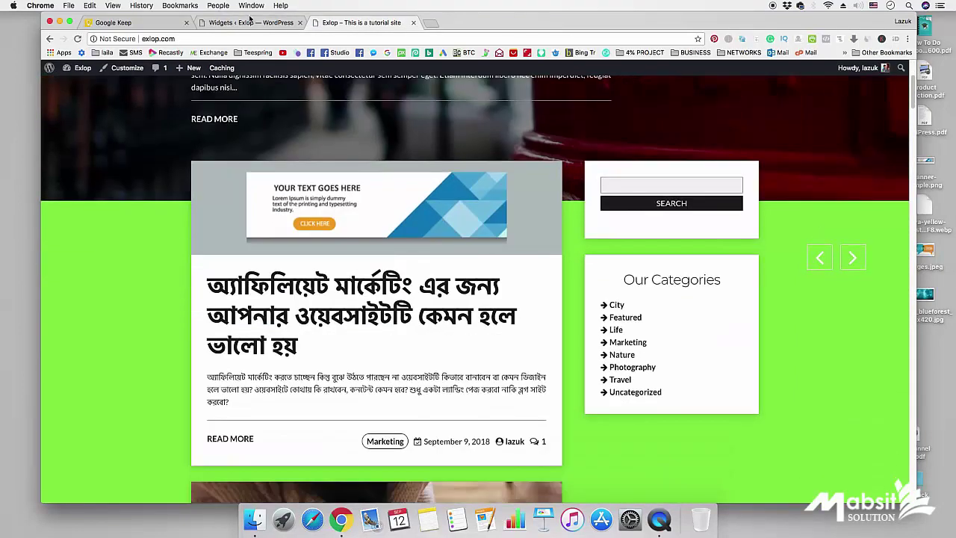
# - Add the Writer: About Author widget below Categories in the Sidebar area and enter the author's full name
pyautogui.click(246, 22)
pyautogui.scroll(-3, 224, 328)
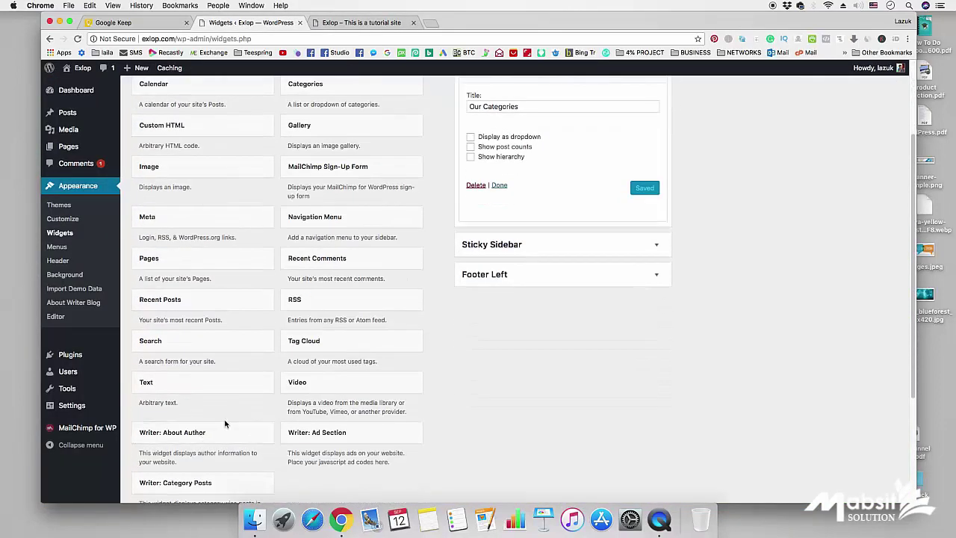
pyautogui.moveTo(222, 430); pyautogui.dragTo(583, 344)
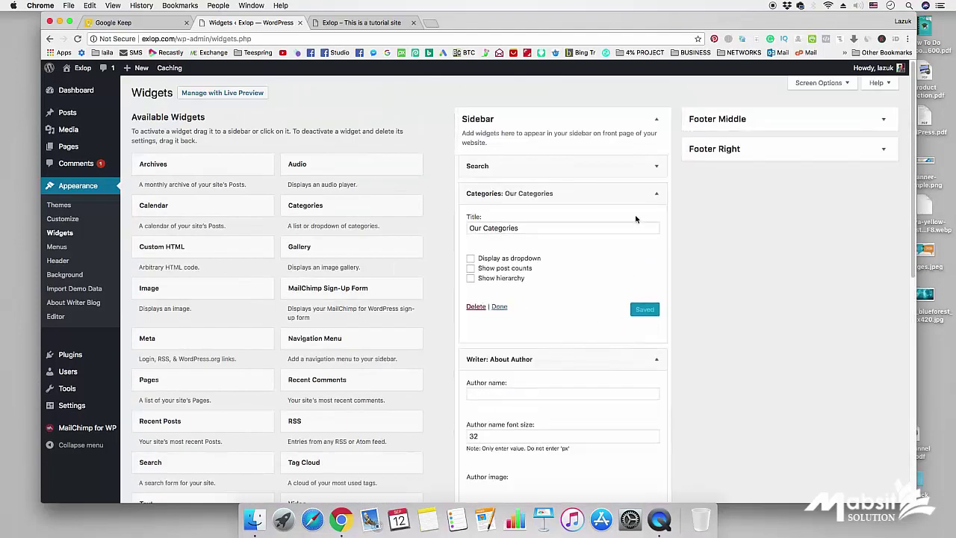
pyautogui.click(656, 194)
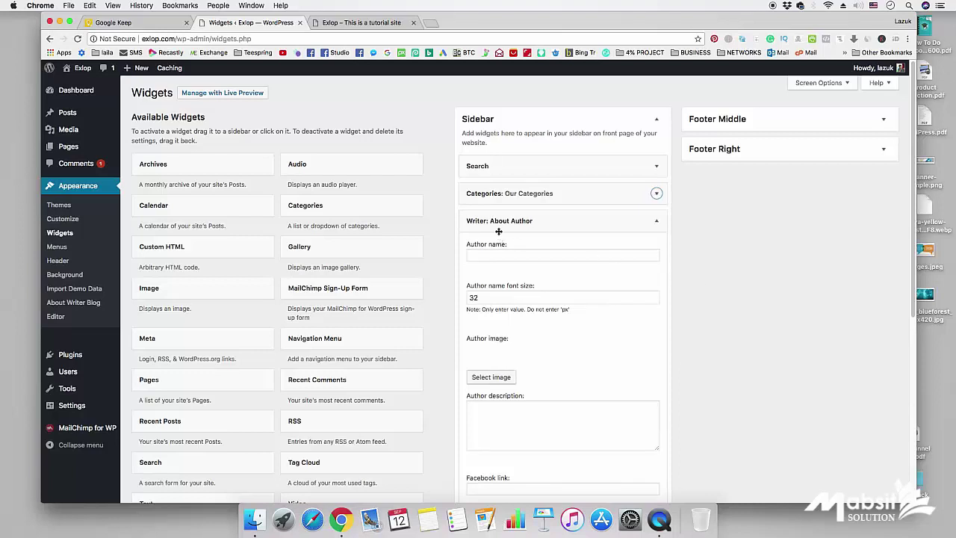
pyautogui.click(506, 256)
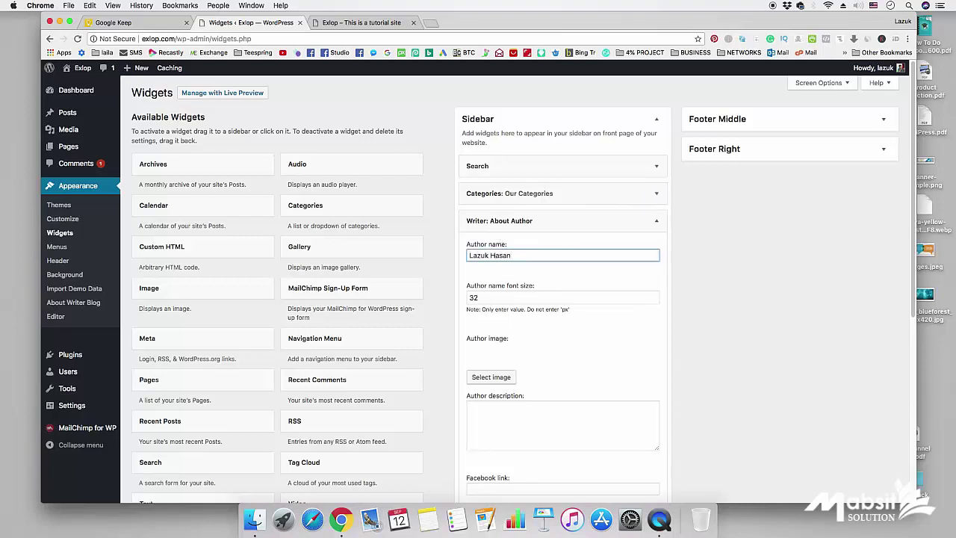
# - Set the About Author widget's image to author.jpg from the Media Library
pyautogui.scroll(-2, 483, 232)
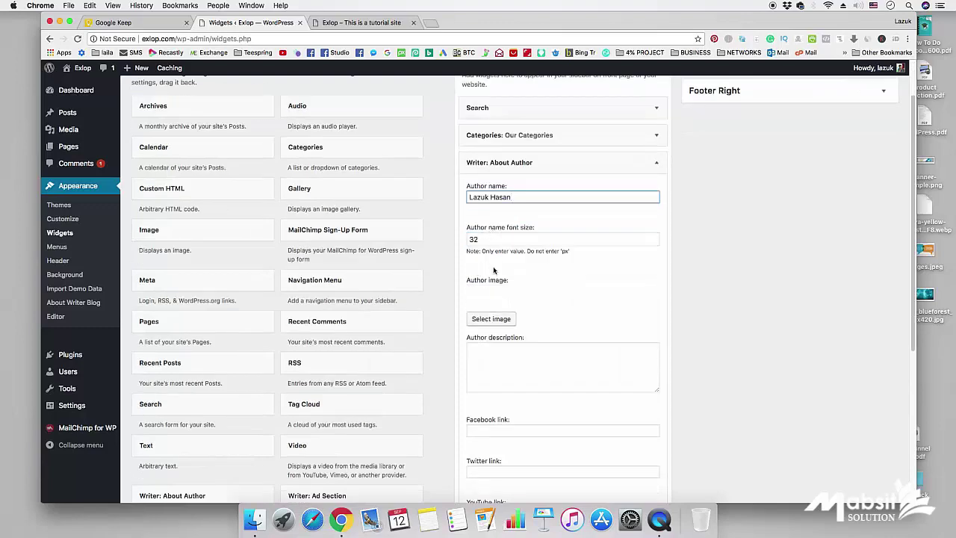
pyautogui.scroll(-1, 499, 297)
pyautogui.click(498, 306)
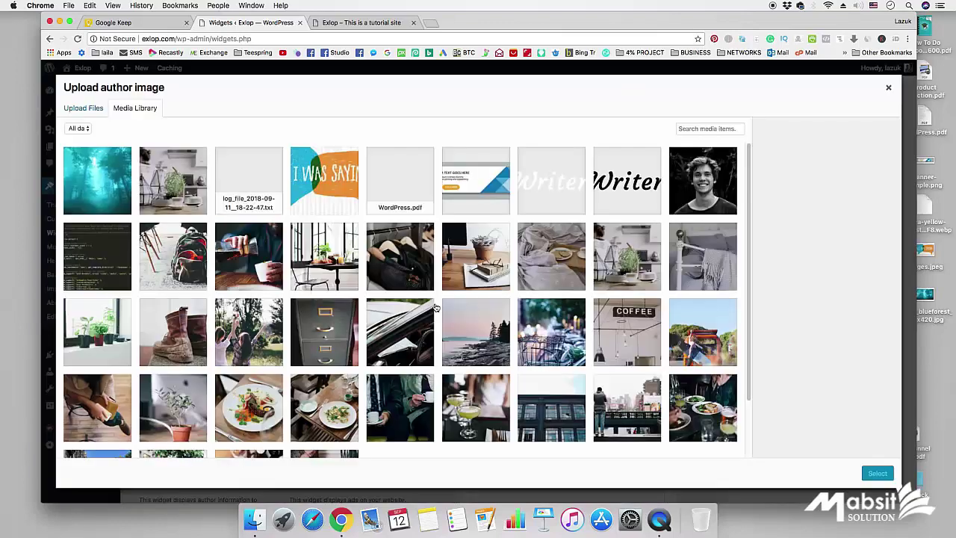
pyautogui.click(705, 187)
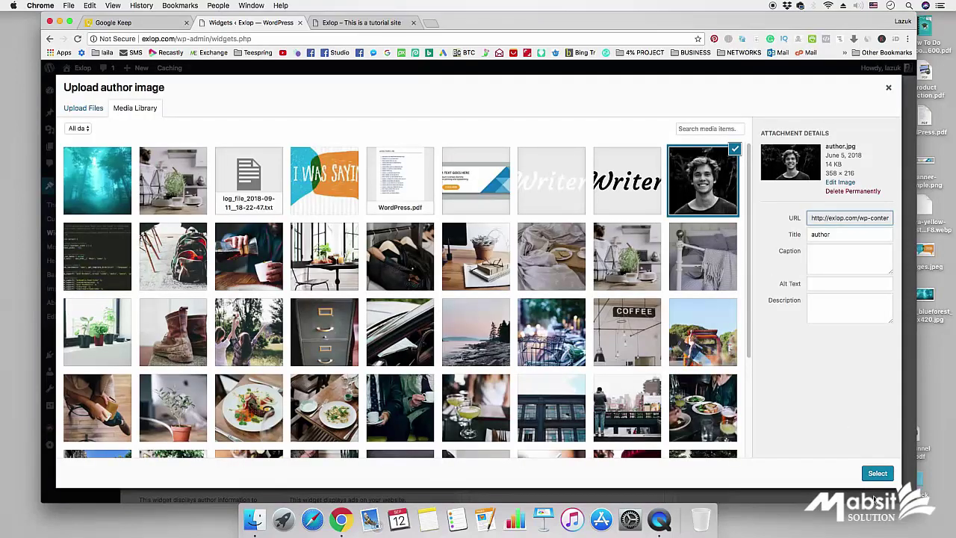
pyautogui.click(877, 473)
# - Enter # as the Facebook, Twitter, YouTube, Google+ and Instagram links of the About Author widget and save it
pyautogui.scroll(-3, 553, 362)
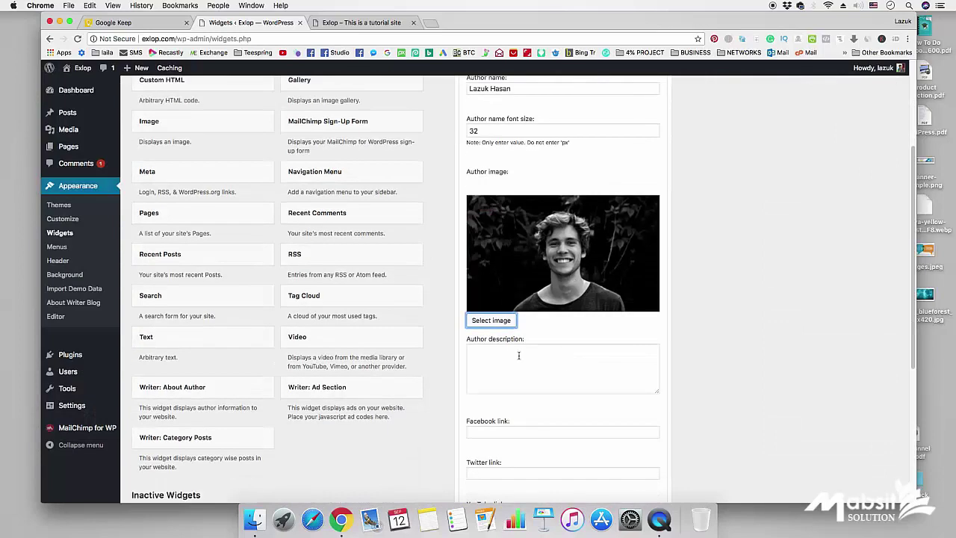
pyautogui.scroll(-5, 530, 369)
pyautogui.click(522, 227)
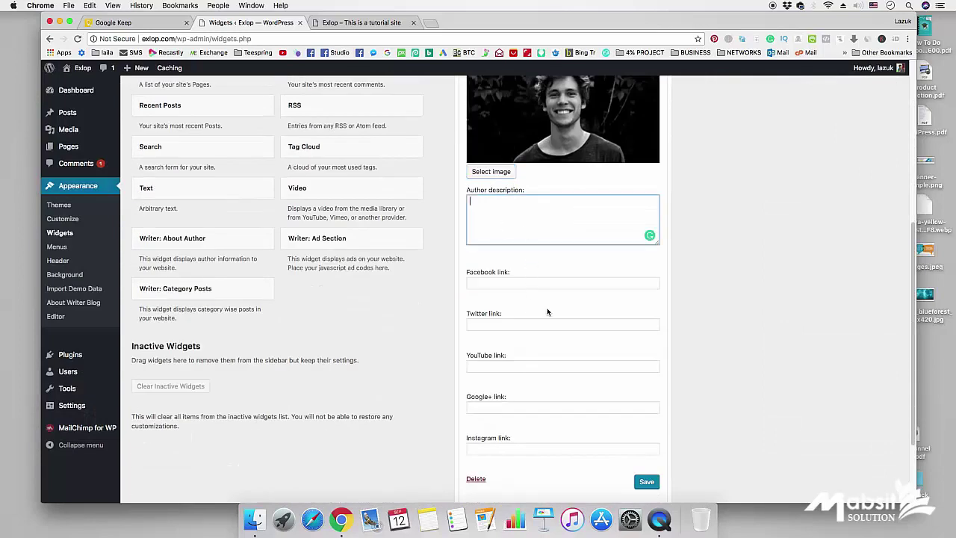
pyautogui.scroll(-1, 541, 292)
pyautogui.click(534, 269)
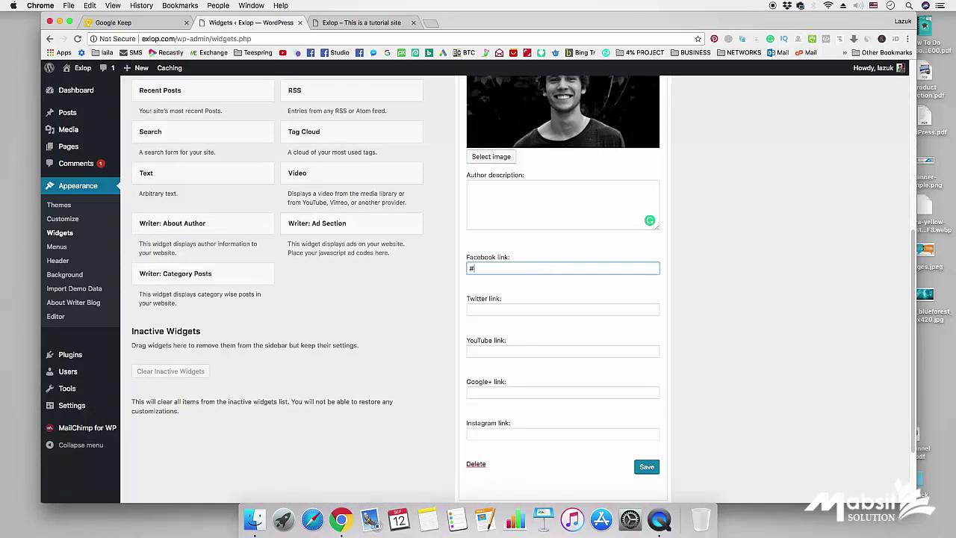
pyautogui.click(526, 307)
pyautogui.click(521, 348)
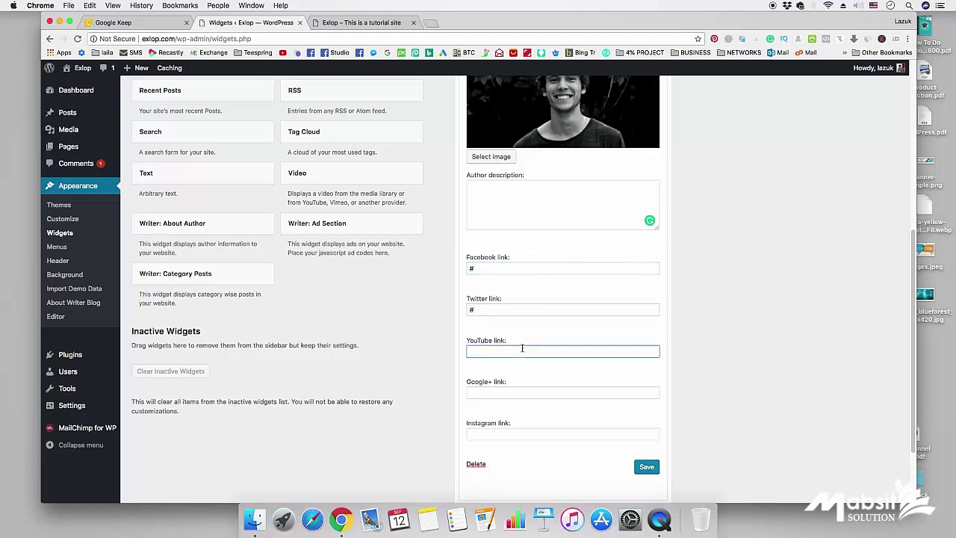
pyautogui.click(511, 393)
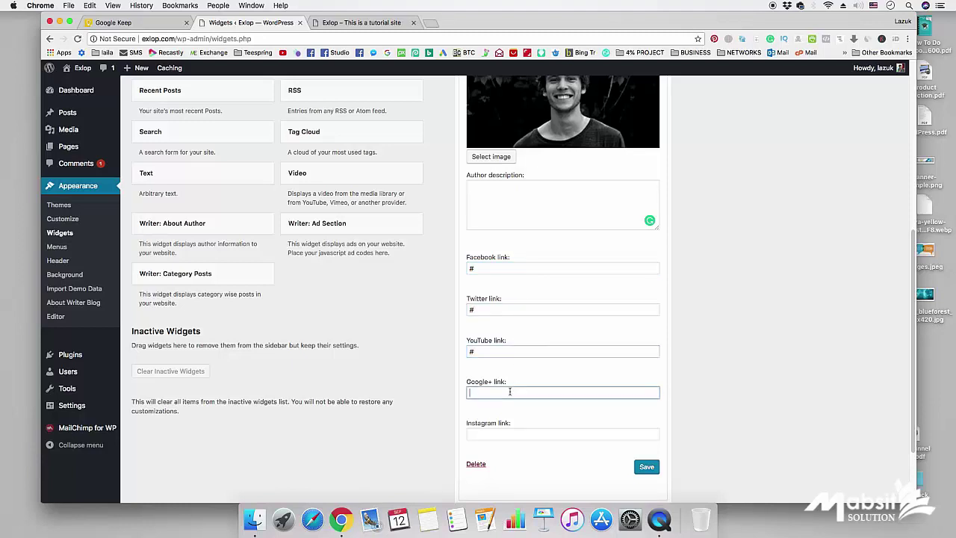
pyautogui.write('#')
pyautogui.click(510, 434)
pyautogui.write('#')
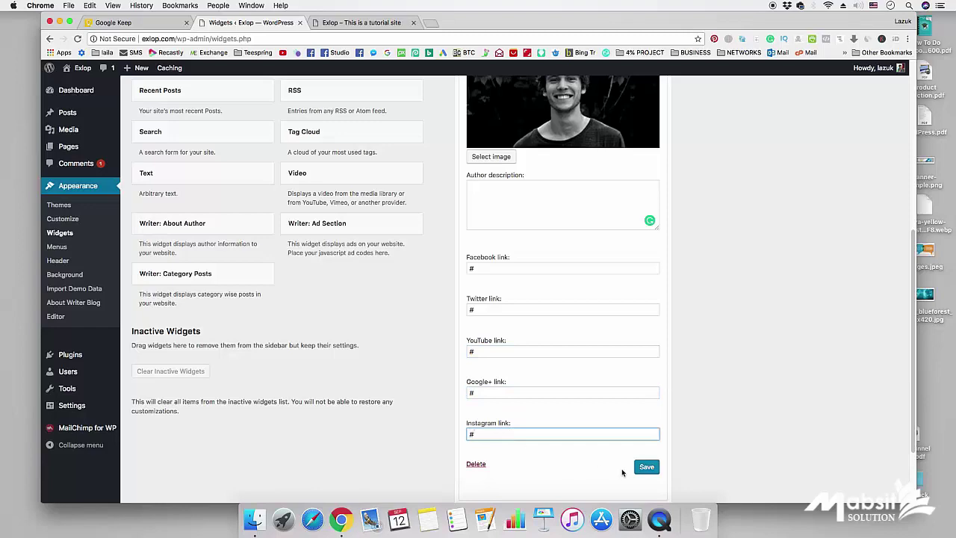
pyautogui.click(647, 469)
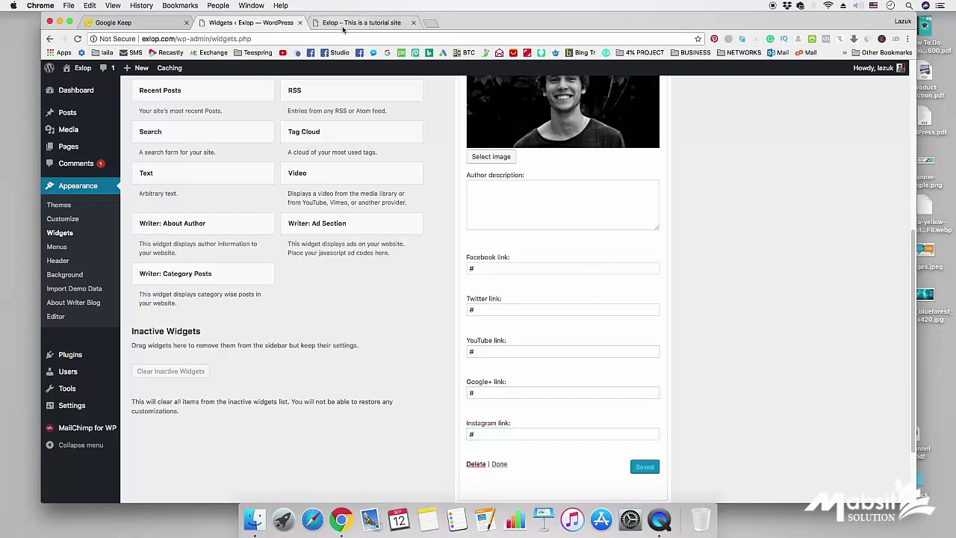
# - Reload the site's front page and review the sidebar's author block with its photo and social icons
pyautogui.click(362, 23)
pyautogui.rightClick(817, 315)
pyautogui.click(837, 338)
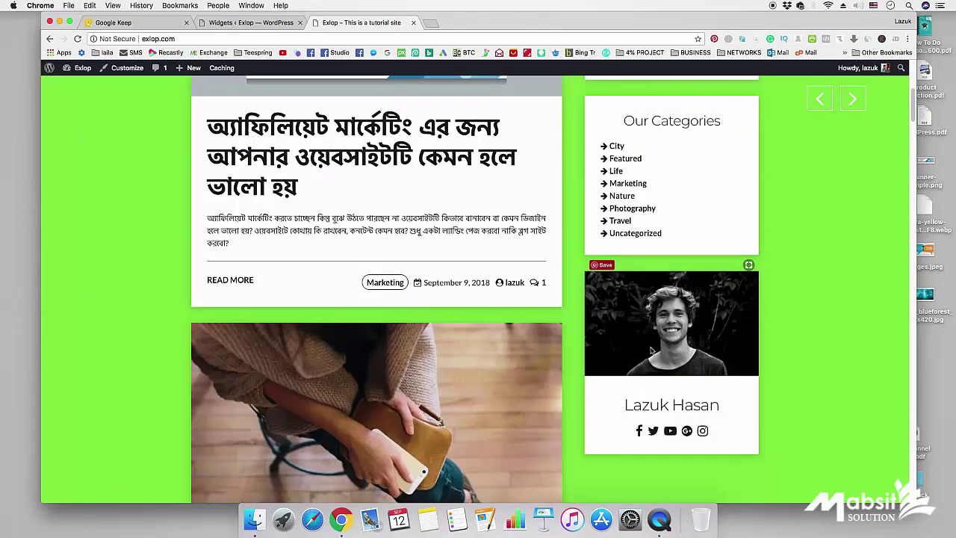
pyautogui.scroll(5, 689, 379)
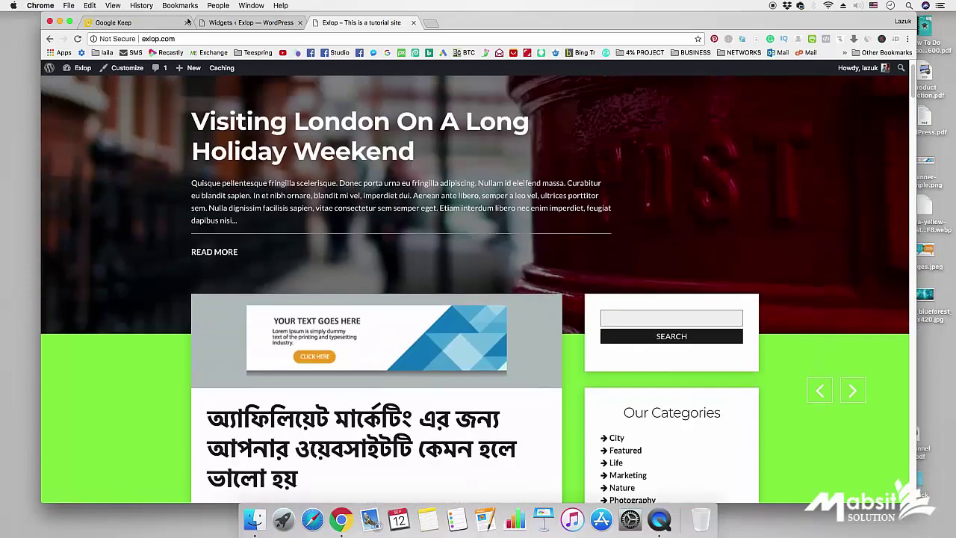
# - Collapse the About Author widget and move it above Categories in the Sidebar area of the Widgets page
pyautogui.click(200, 23)
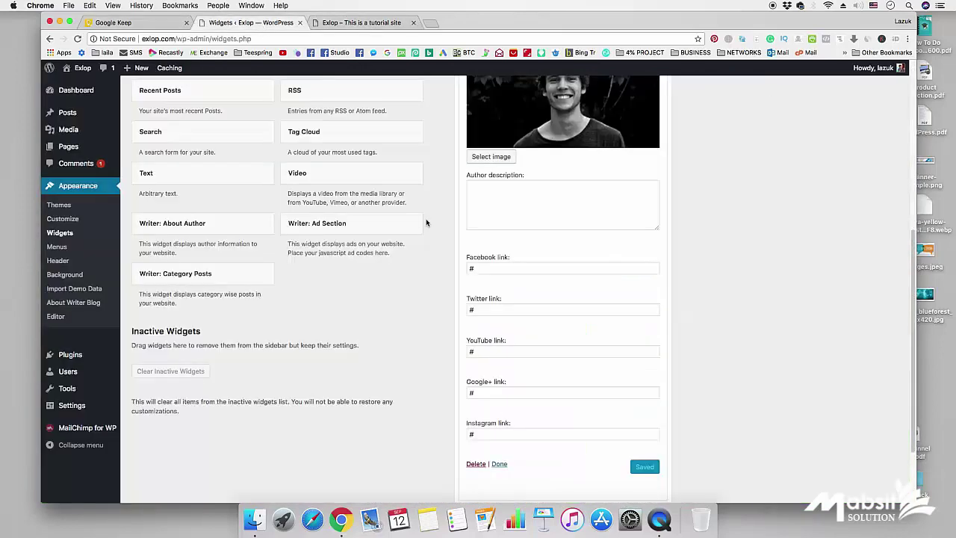
pyautogui.scroll(5, 487, 216)
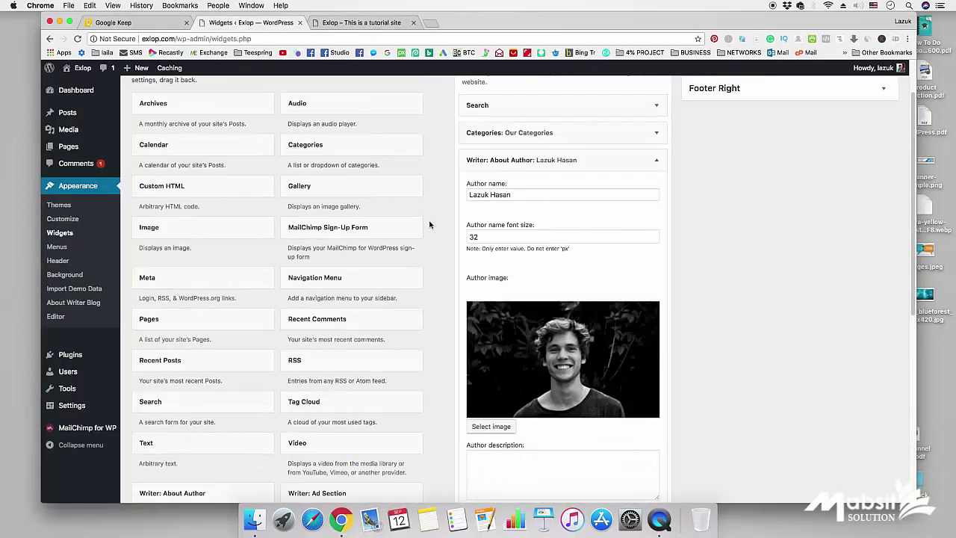
pyautogui.click(656, 160)
pyautogui.scroll(2, 710, 225)
pyautogui.moveTo(593, 226); pyautogui.dragTo(580, 192)
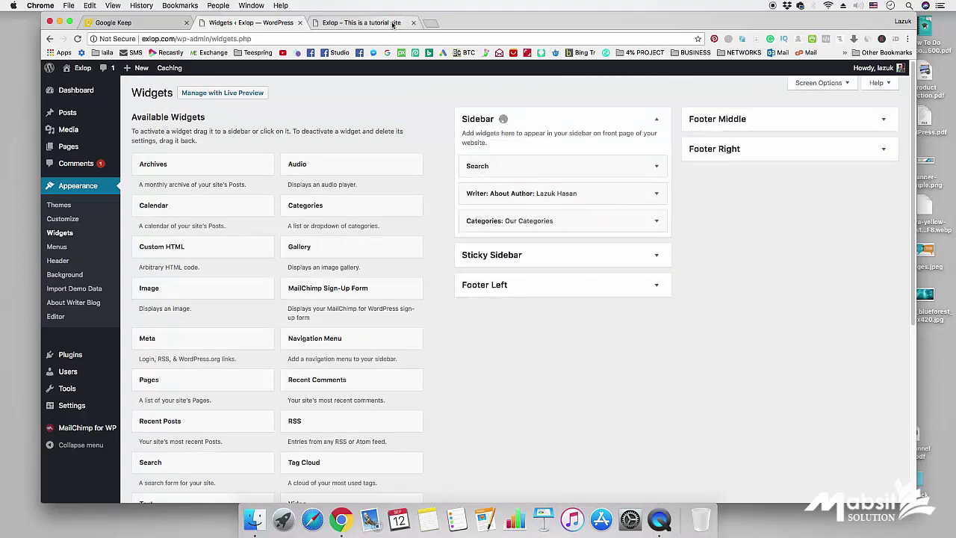
# - Reload the site's front page and check the order of the search, author and categories blocks in the sidebar
pyautogui.click(361, 22)
pyautogui.scroll(-5, 727, 366)
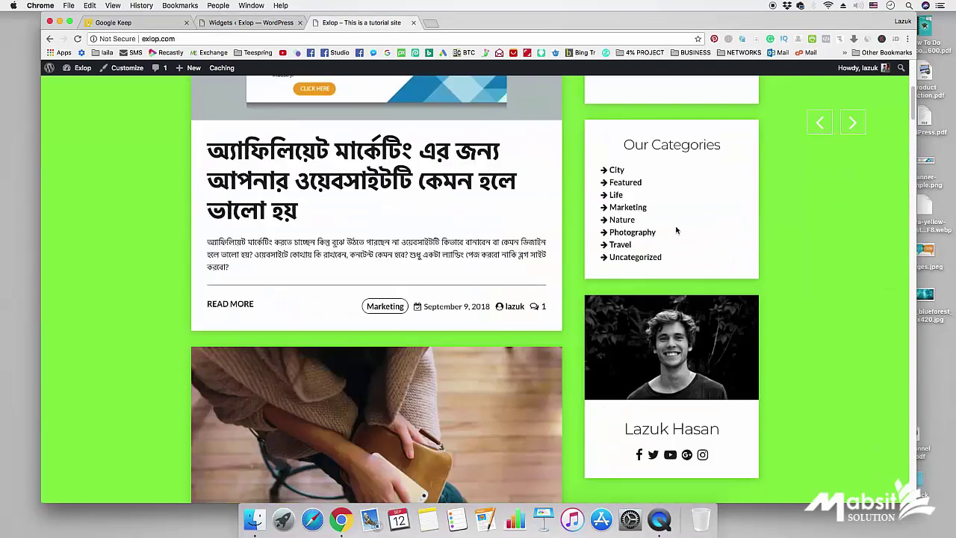
pyautogui.rightClick(841, 280)
pyautogui.click(852, 302)
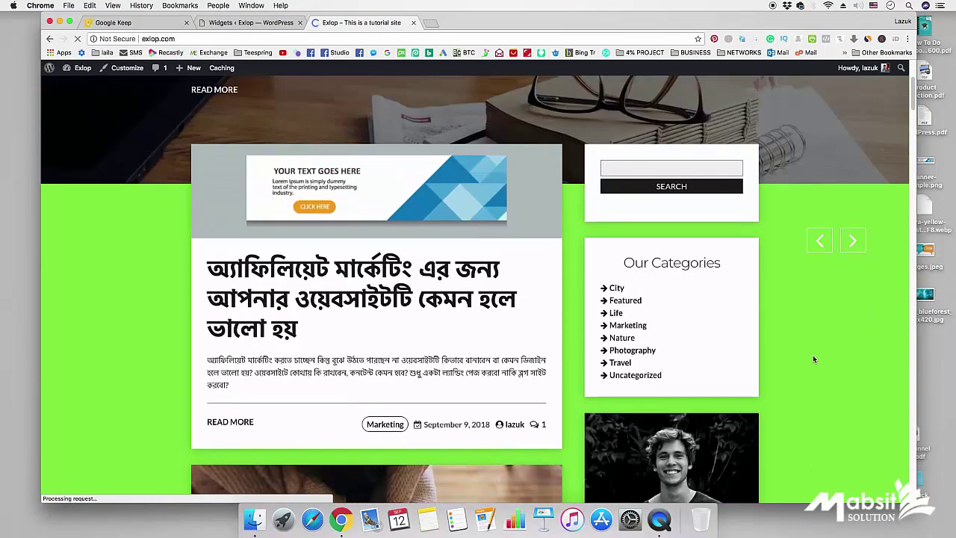
pyautogui.scroll(-3, 789, 371)
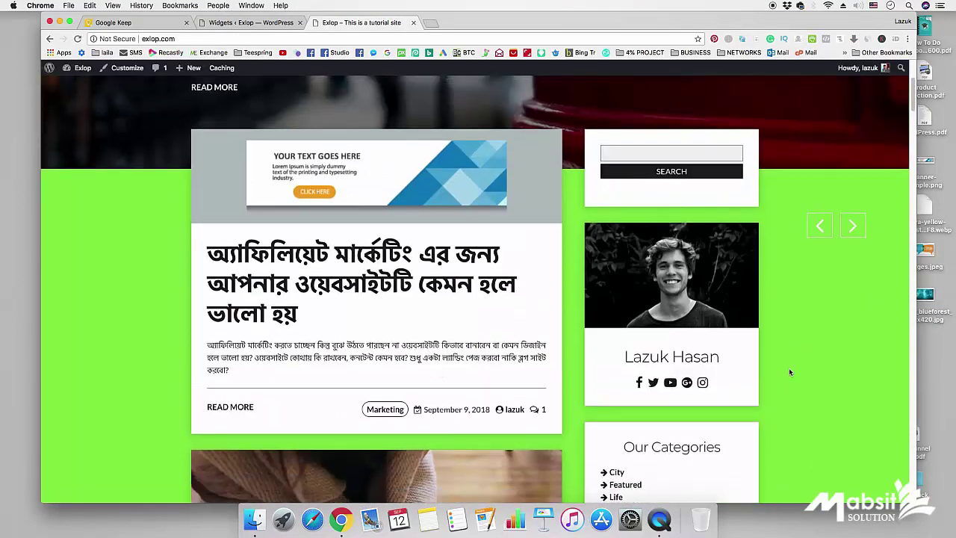
pyautogui.scroll(4, 788, 367)
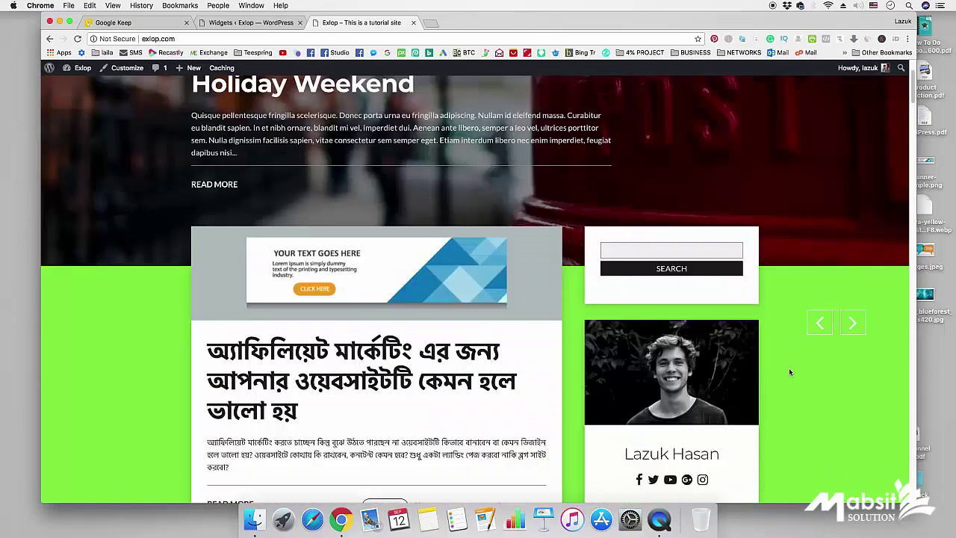
# - Return to the Widgets page and expand the Sticky Sidebar area
pyautogui.click(244, 24)
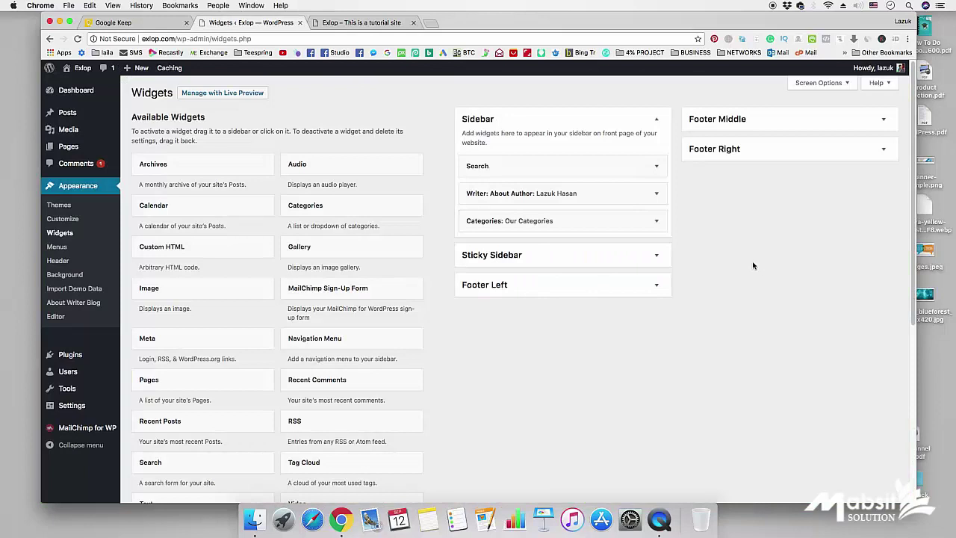
pyautogui.click(510, 258)
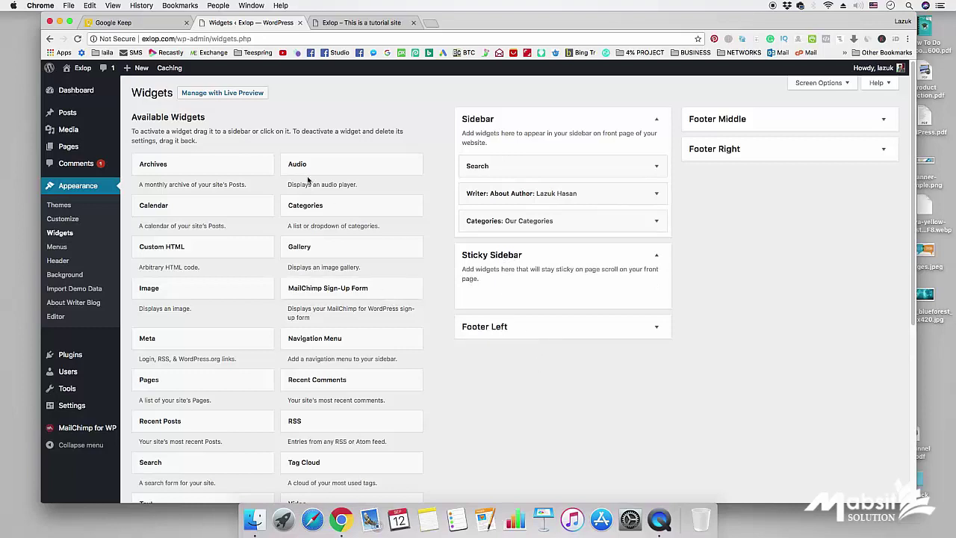
pyautogui.moveTo(305, 207); pyautogui.dragTo(502, 277)
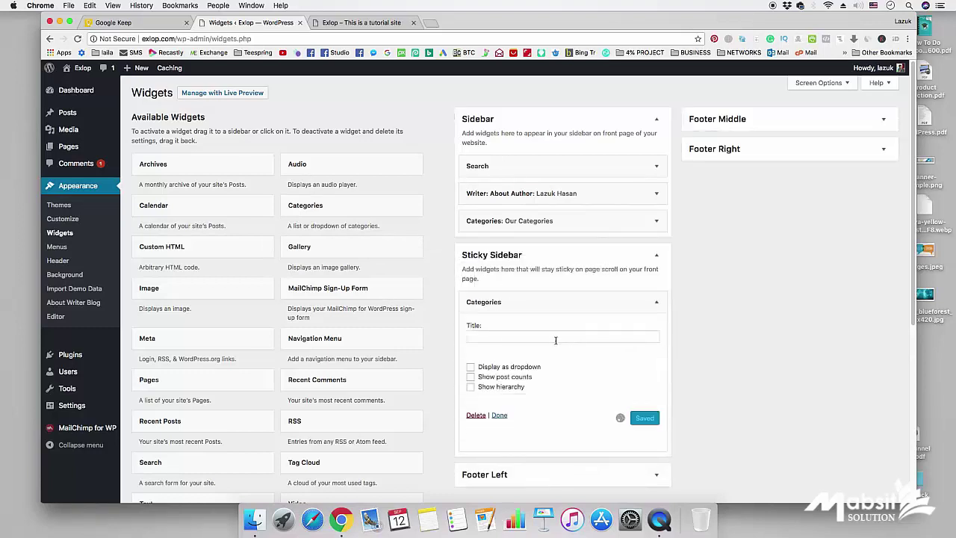
pyautogui.click(556, 339)
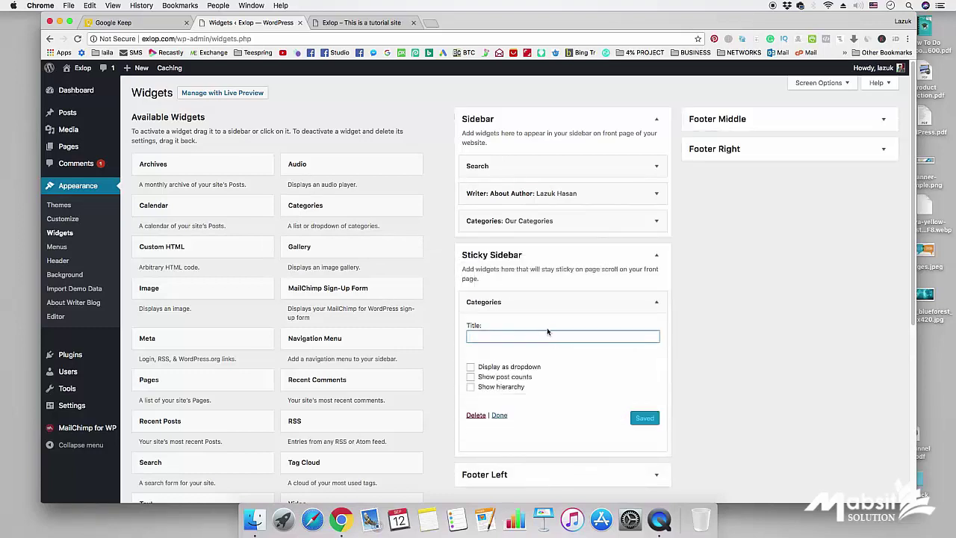
pyautogui.moveTo(522, 303); pyautogui.dragTo(243, 277)
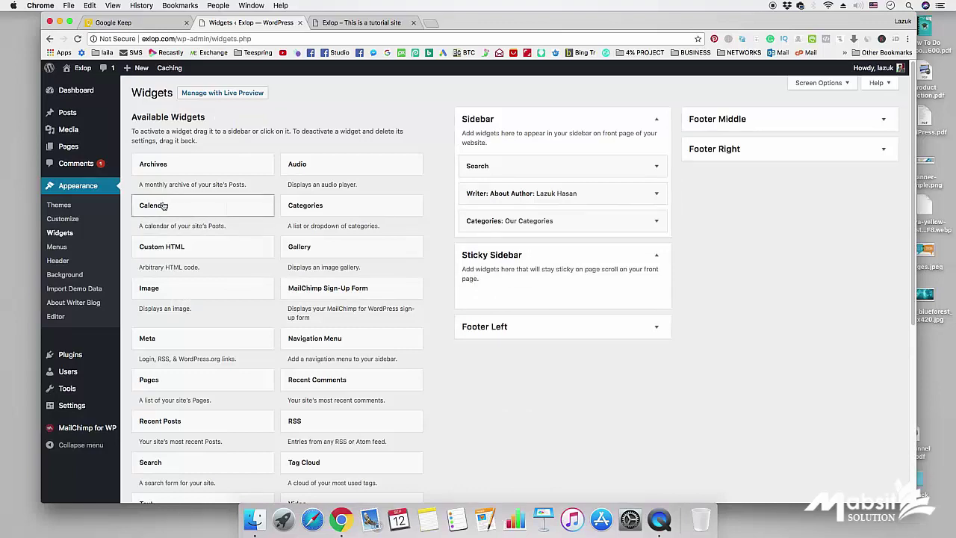
# - Add the Calendar widget to the Sticky Sidebar area, title it Calendar, save it and collapse the area
pyautogui.moveTo(163, 205); pyautogui.dragTo(511, 282)
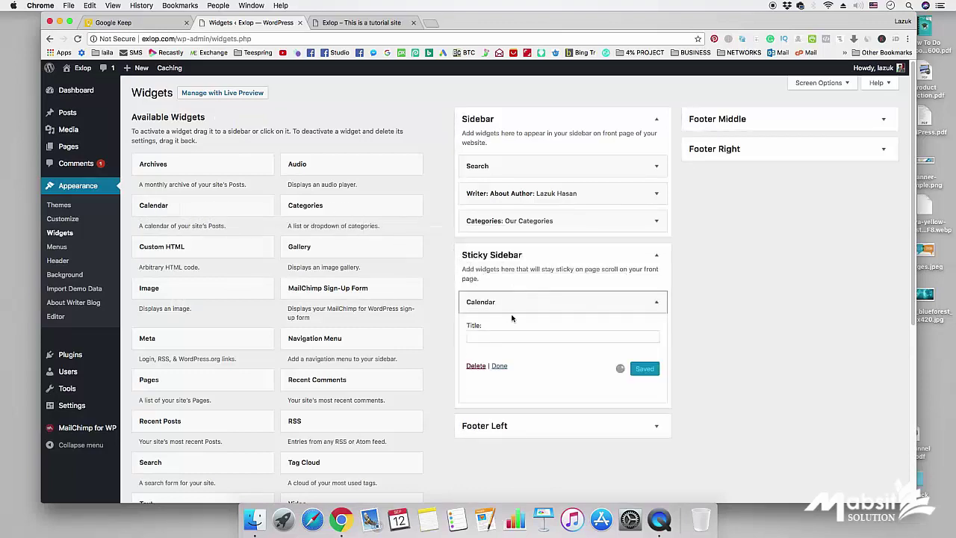
pyautogui.click(515, 336)
pyautogui.write('Calendar')
pyautogui.click(647, 368)
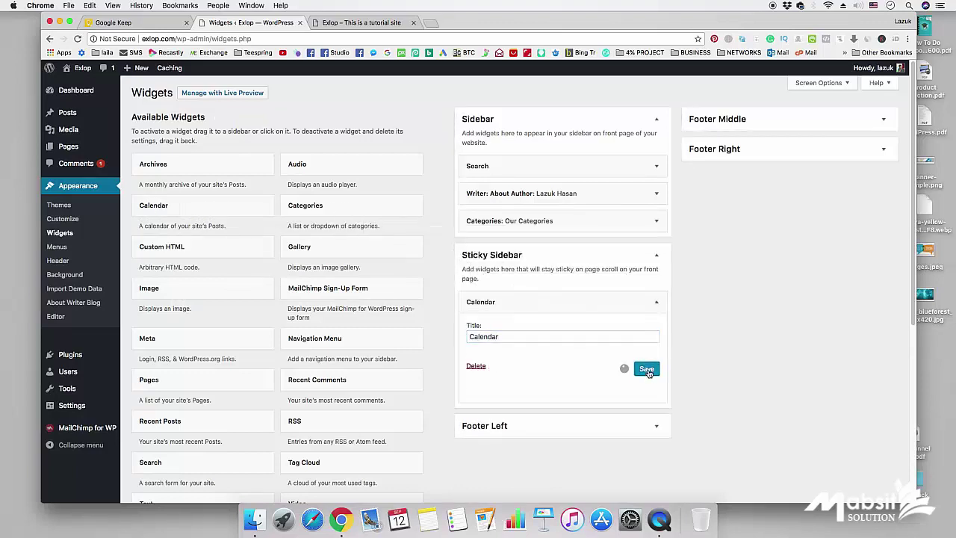
pyautogui.click(655, 254)
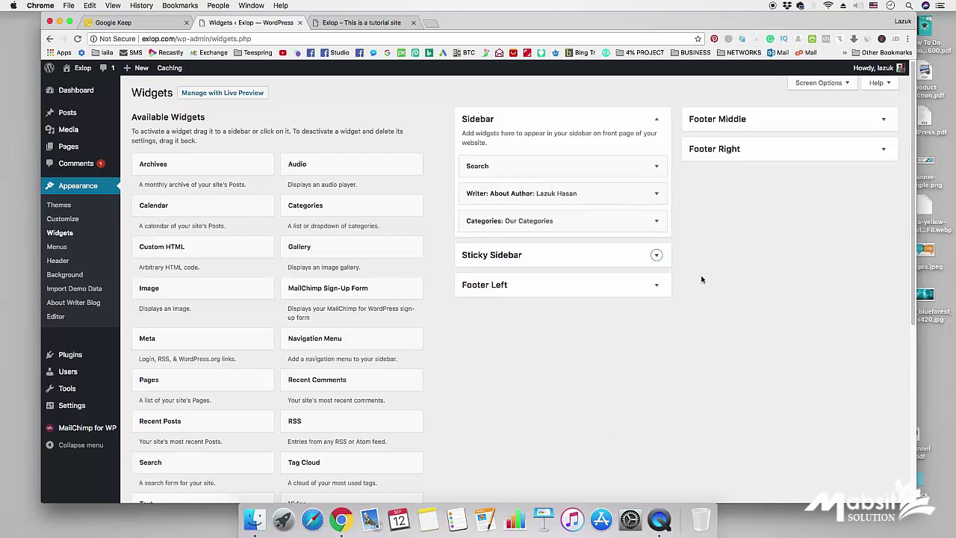
# - Reload the site's front page and examine how the Calendar block behaves while moving down through the posts
pyautogui.click(383, 24)
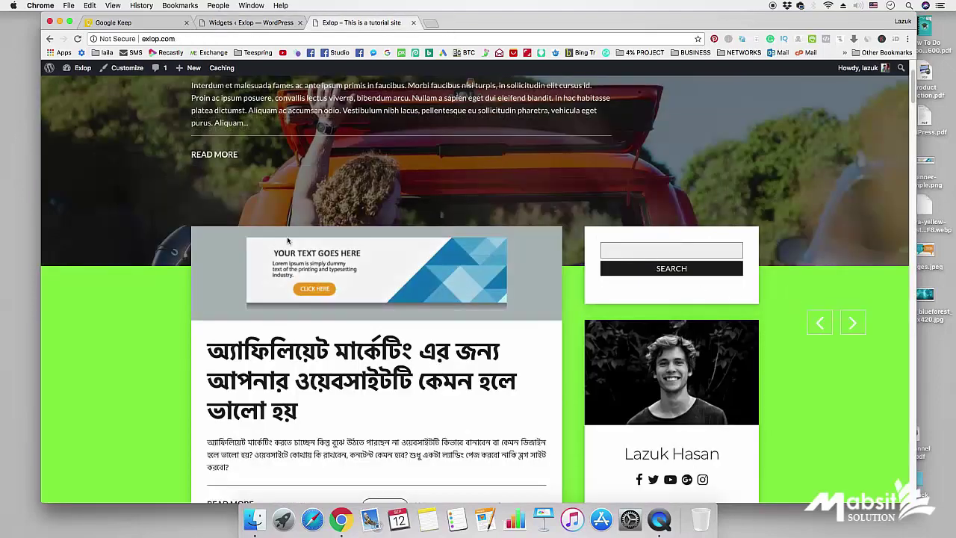
pyautogui.rightClick(129, 229)
pyautogui.click(145, 250)
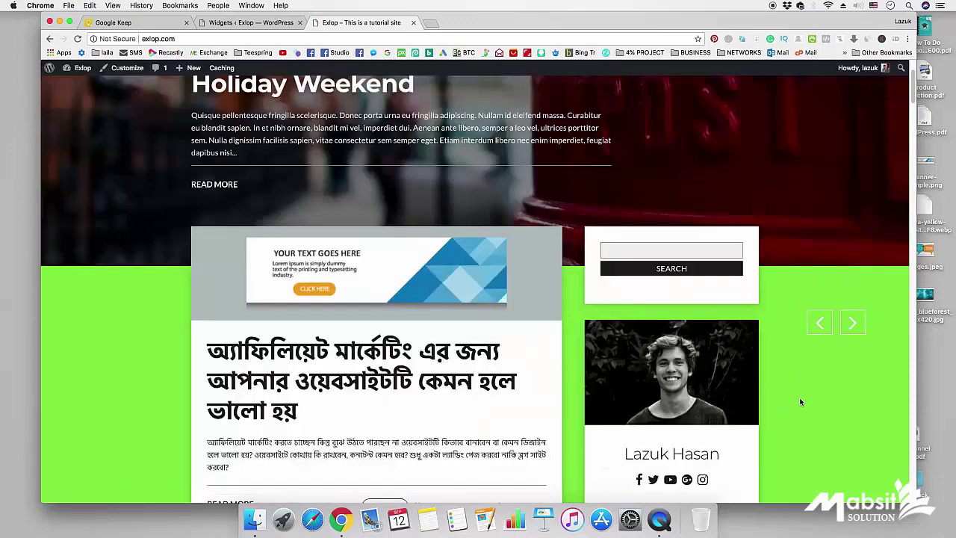
pyautogui.scroll(-12, 800, 402)
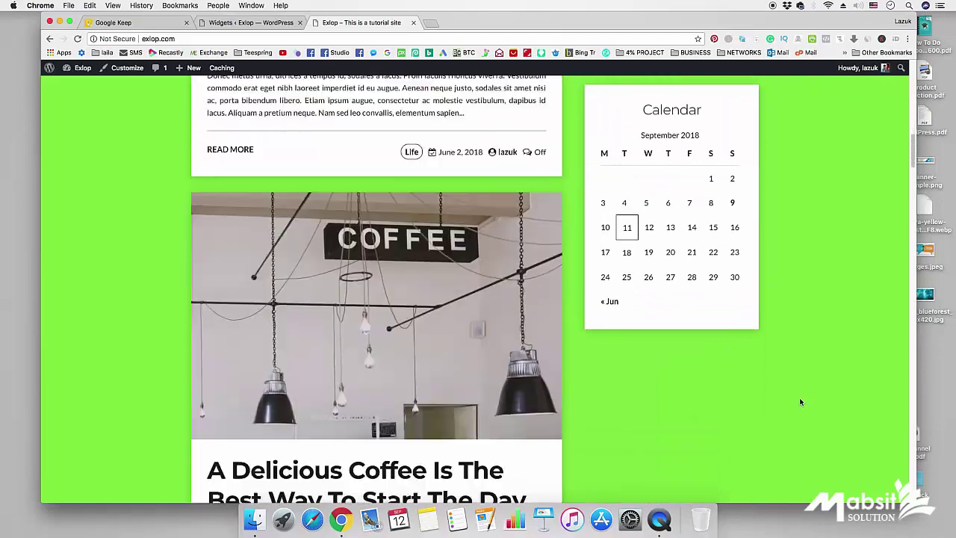
pyautogui.scroll(-5, 799, 401)
pyautogui.scroll(-10, 837, 374)
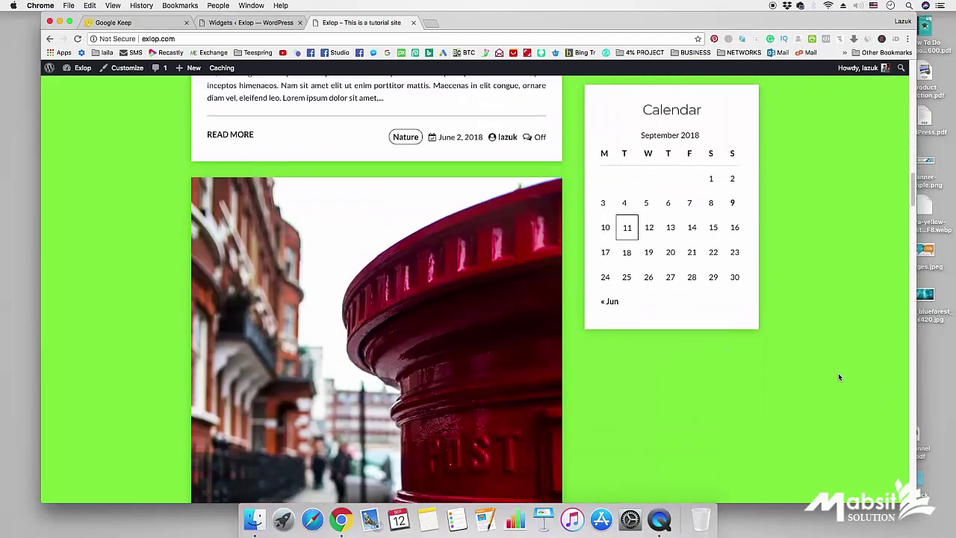
pyautogui.scroll(-3, 838, 376)
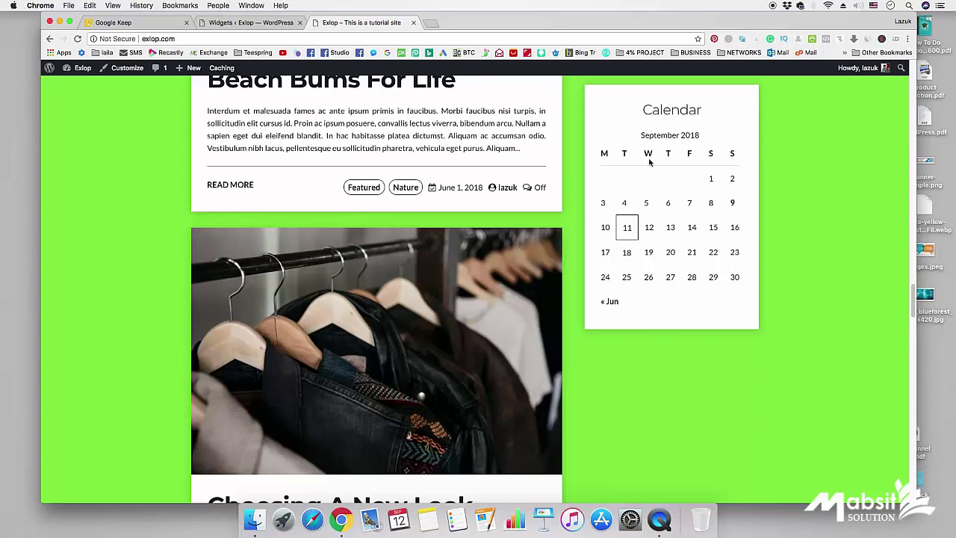
# - Load wearemarketer.com in a new tab and open its popular post about getting Google to index new blog posts
pyautogui.click(430, 23)
pyautogui.write('wearemarketer.com')
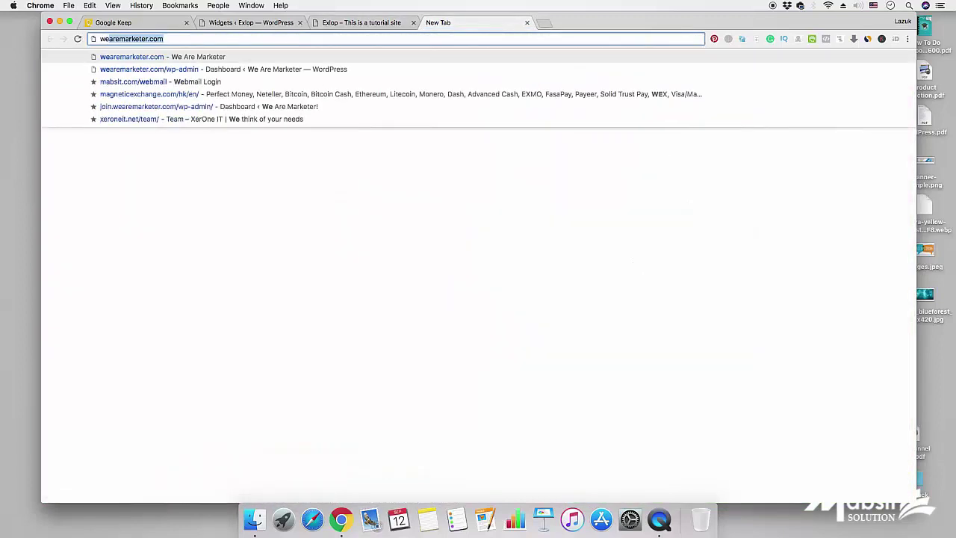
pyautogui.press('Return')
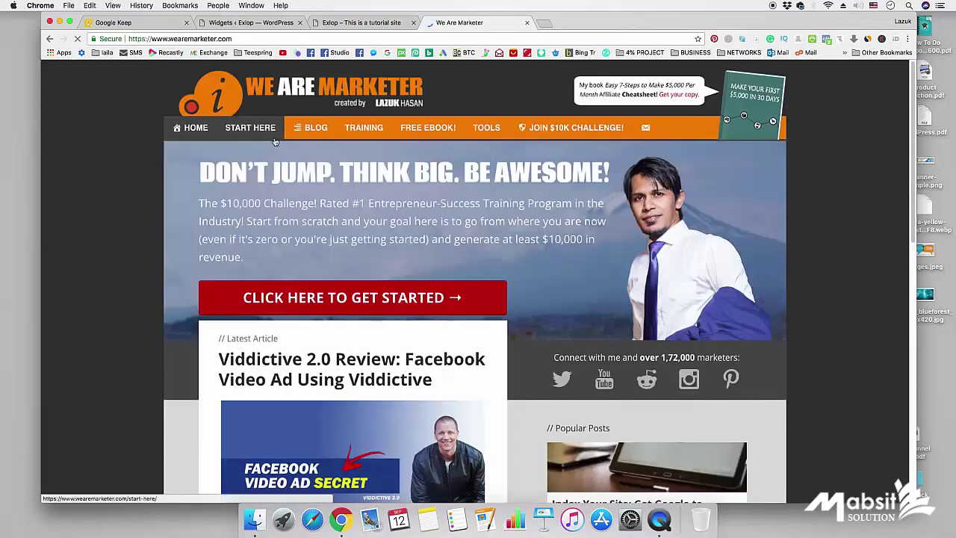
pyautogui.scroll(-5, 611, 376)
pyautogui.click(611, 341)
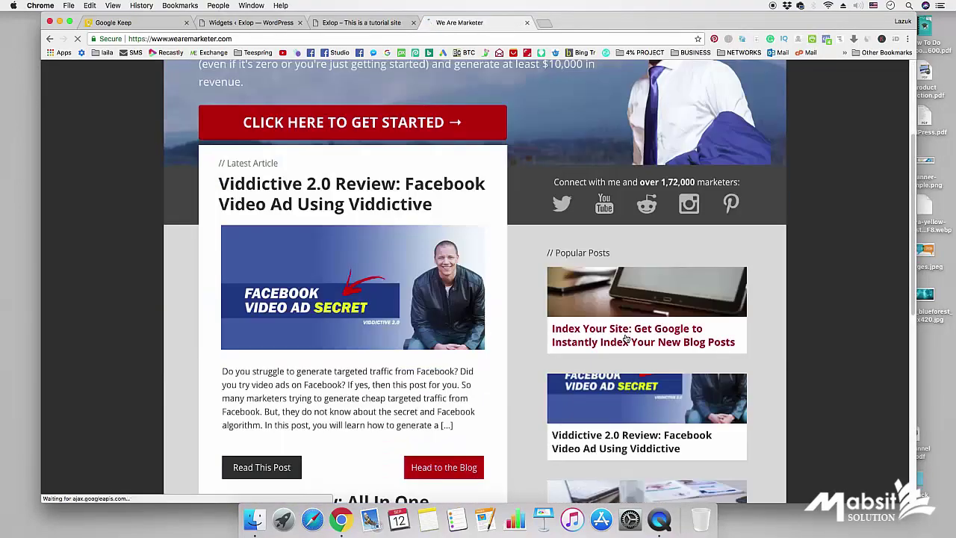
# - Examine how the article's sidebar widgets behave along the length of the page, and close the example site's tab
pyautogui.scroll(-3, 806, 359)
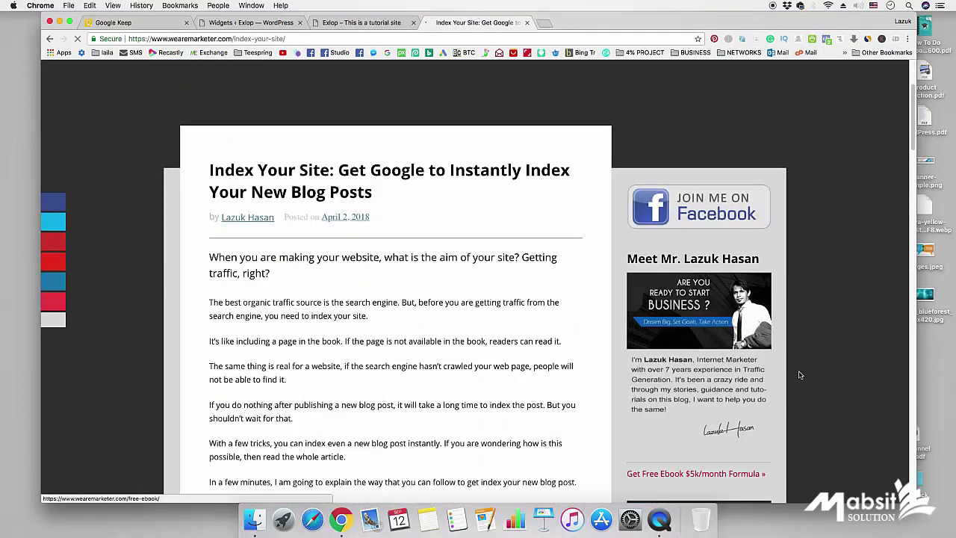
pyautogui.scroll(-2, 799, 373)
pyautogui.scroll(-10, 793, 316)
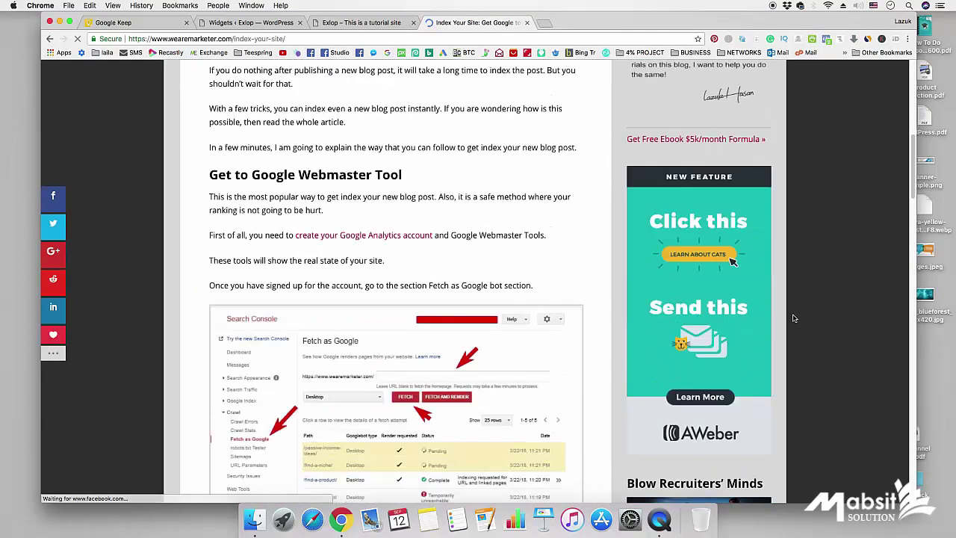
pyautogui.scroll(-6, 793, 318)
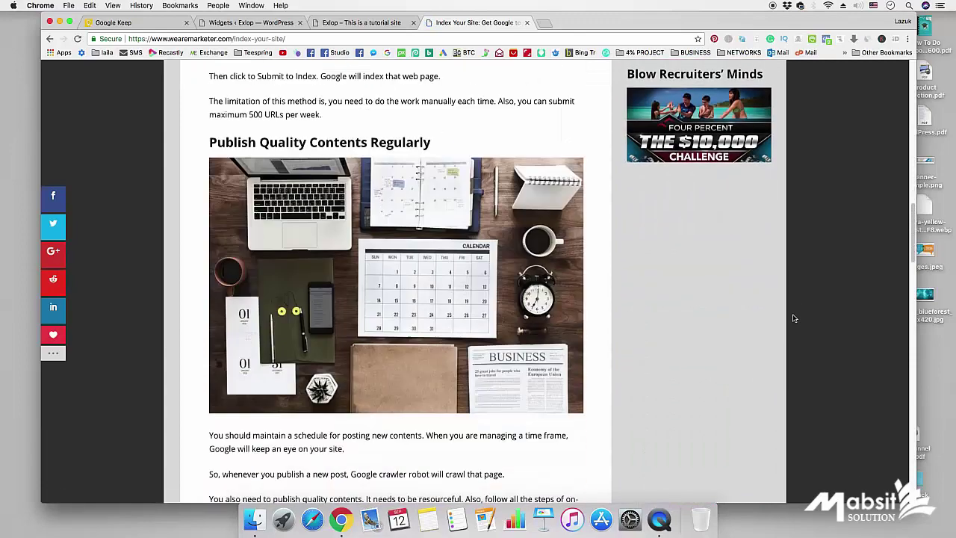
pyautogui.scroll(-12, 772, 236)
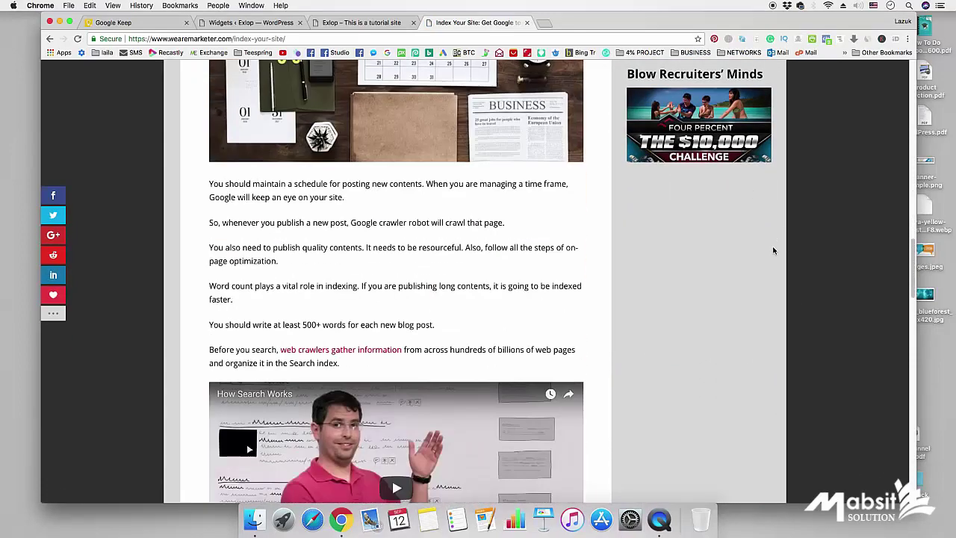
pyautogui.scroll(15, 773, 256)
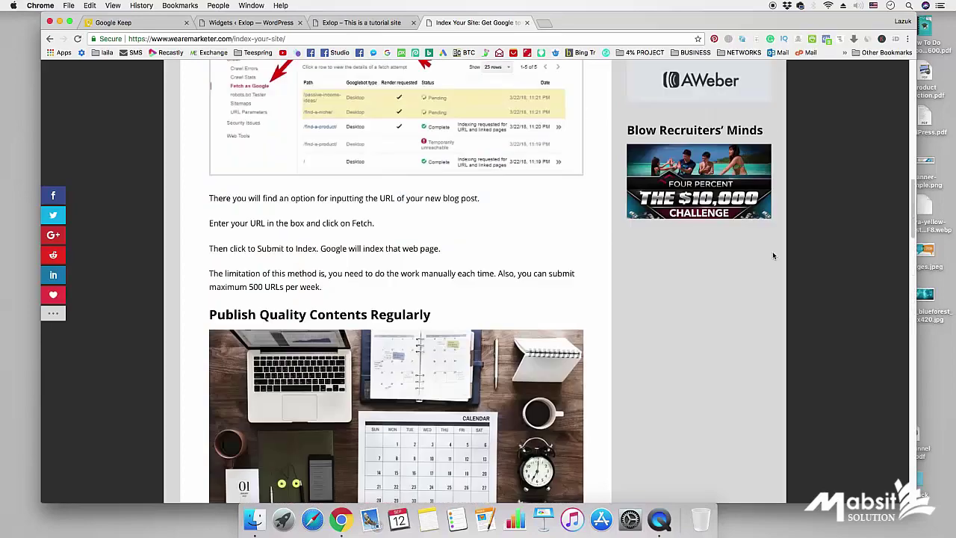
pyautogui.scroll(-2, 773, 255)
pyautogui.scroll(-10, 773, 256)
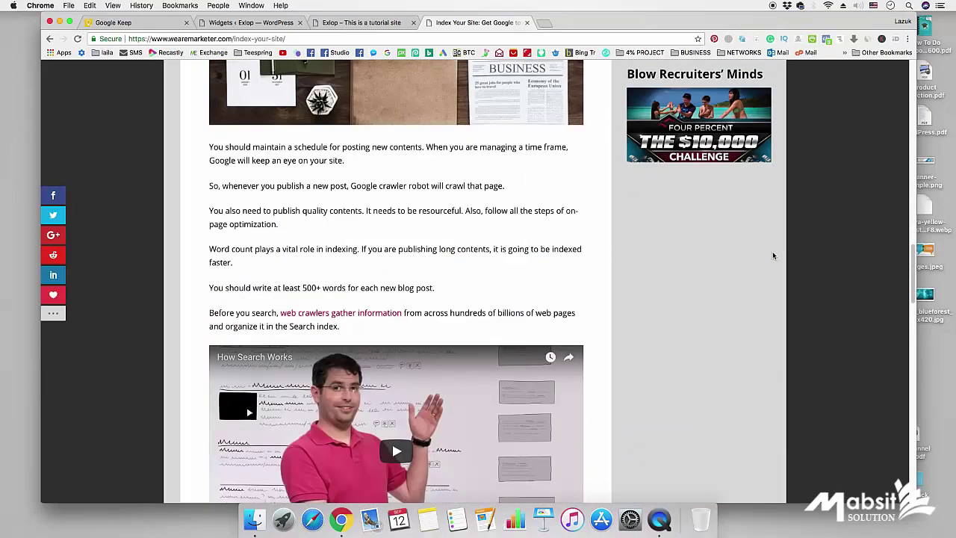
pyautogui.scroll(6, 773, 256)
pyautogui.click(526, 23)
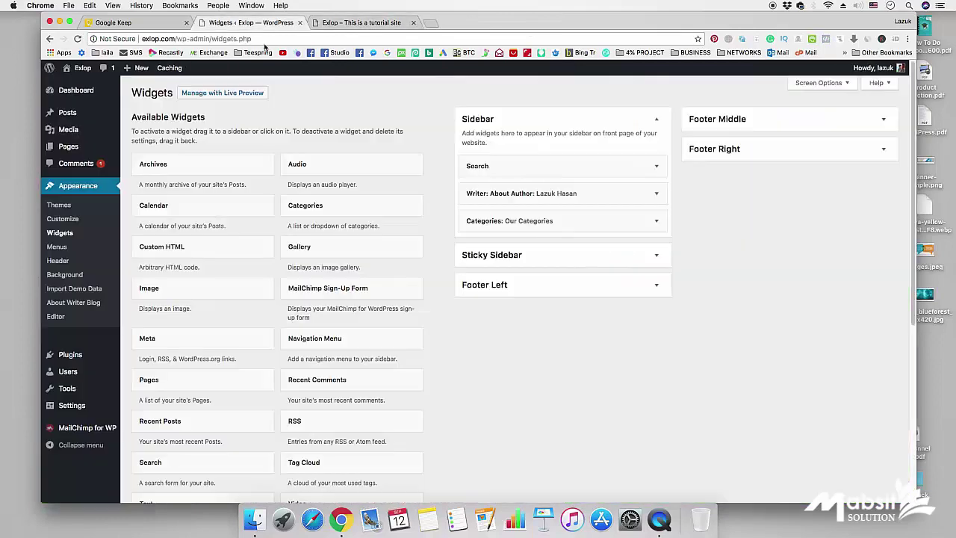
# - Expand the Footer Left area on the Widgets page and compare its Text widget with the front page's footer
pyautogui.click(239, 23)
pyautogui.click(504, 289)
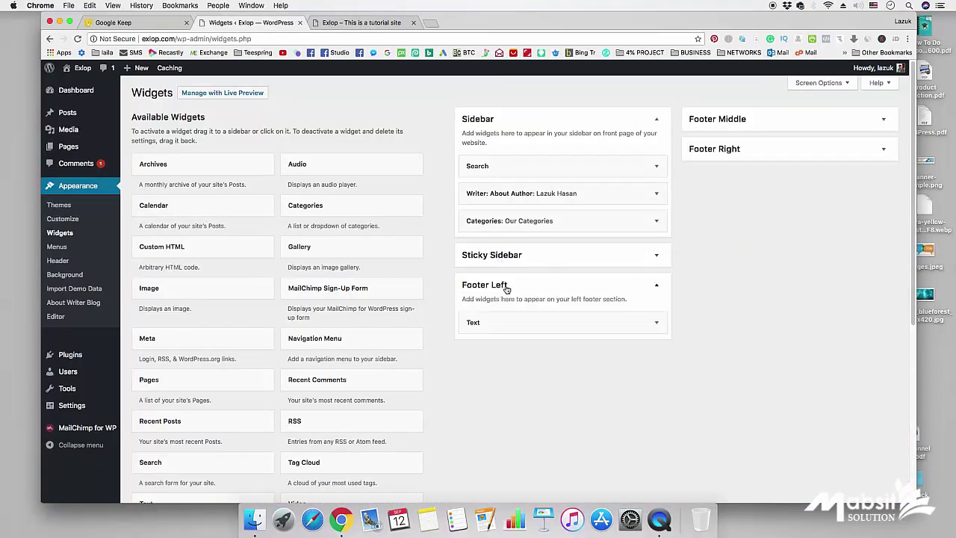
pyautogui.click(351, 24)
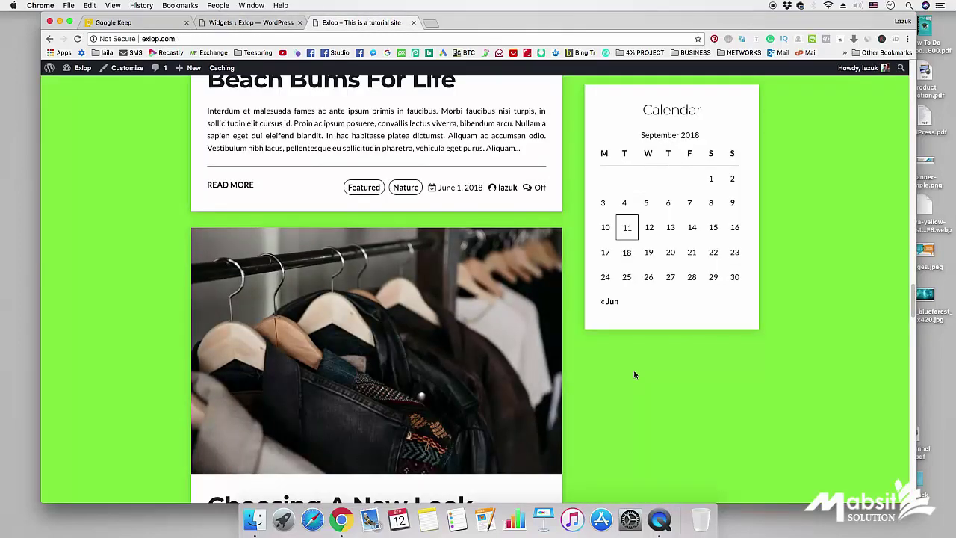
pyautogui.scroll(-15, 634, 375)
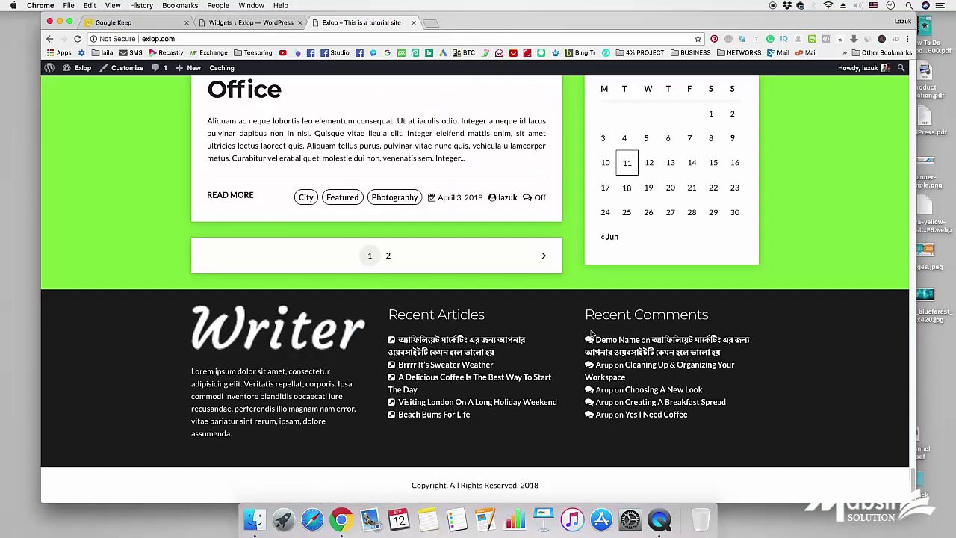
pyautogui.click(240, 23)
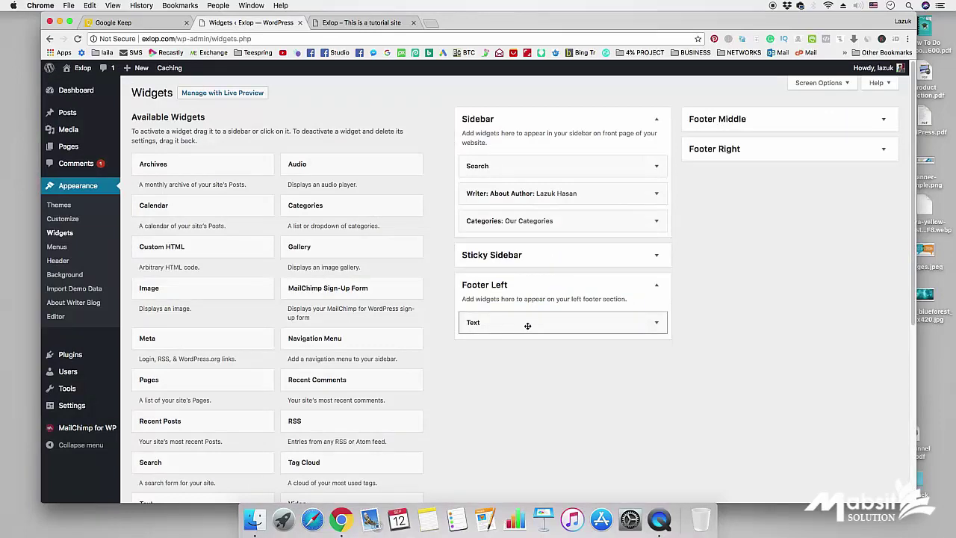
pyautogui.click(389, 22)
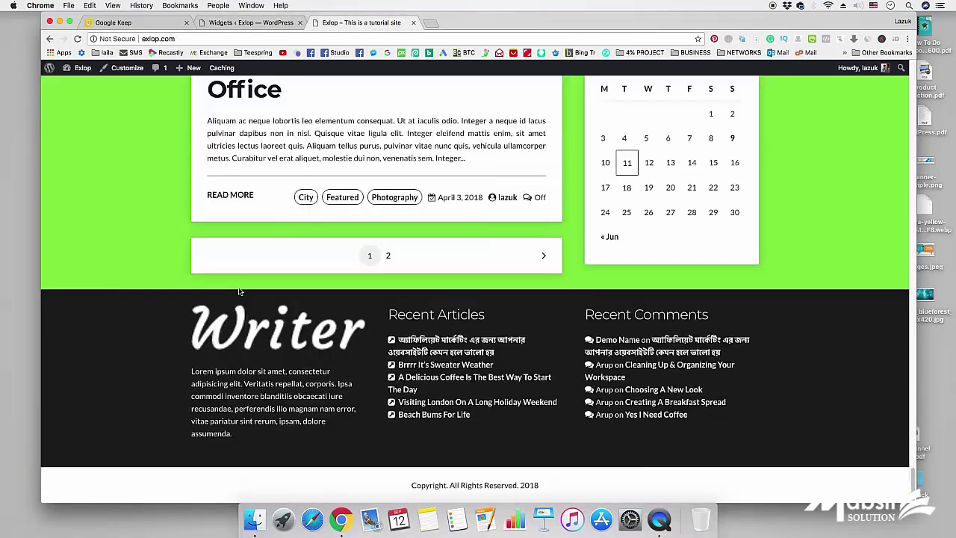
# - Expand the Footer Middle area on the Widgets page and compare its Recent Posts widget with the front page's footer
pyautogui.click(246, 23)
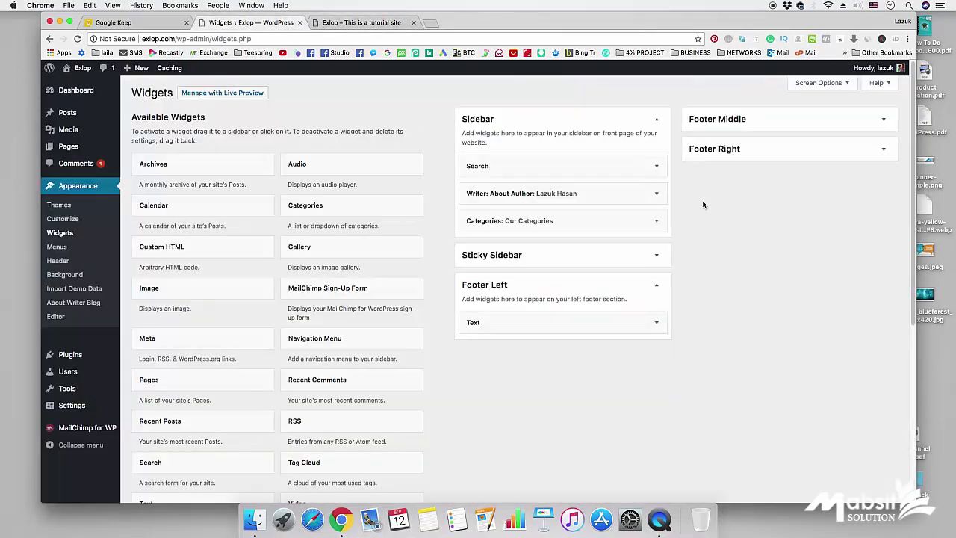
pyautogui.click(721, 119)
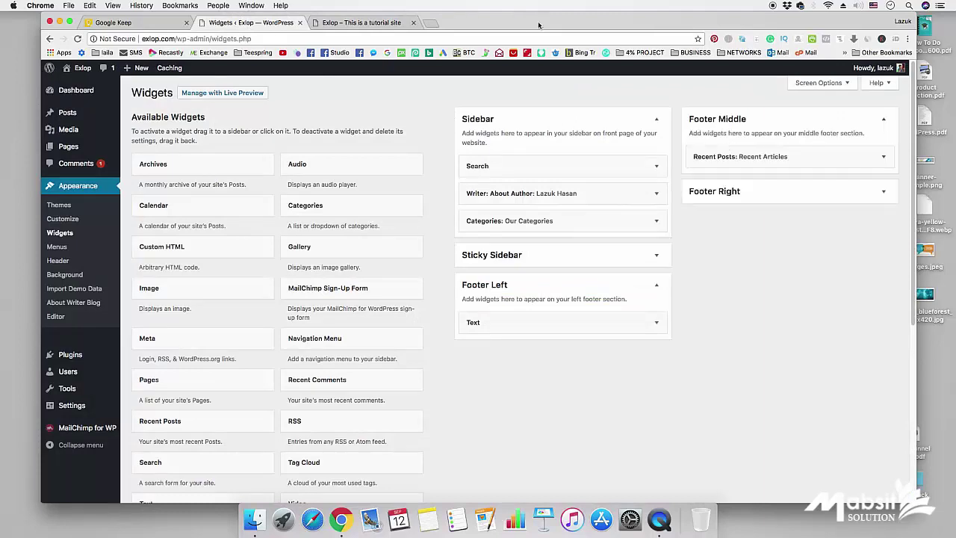
pyautogui.click(362, 22)
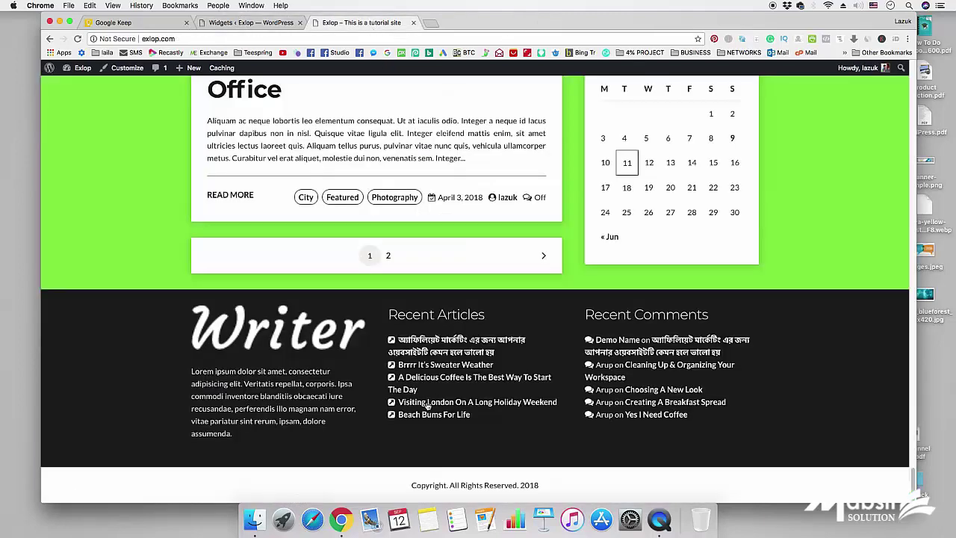
# - Expand the Footer Right area on the Widgets page and compare its Recent Comments widget with the front page's footer
pyautogui.click(246, 22)
pyautogui.click(713, 194)
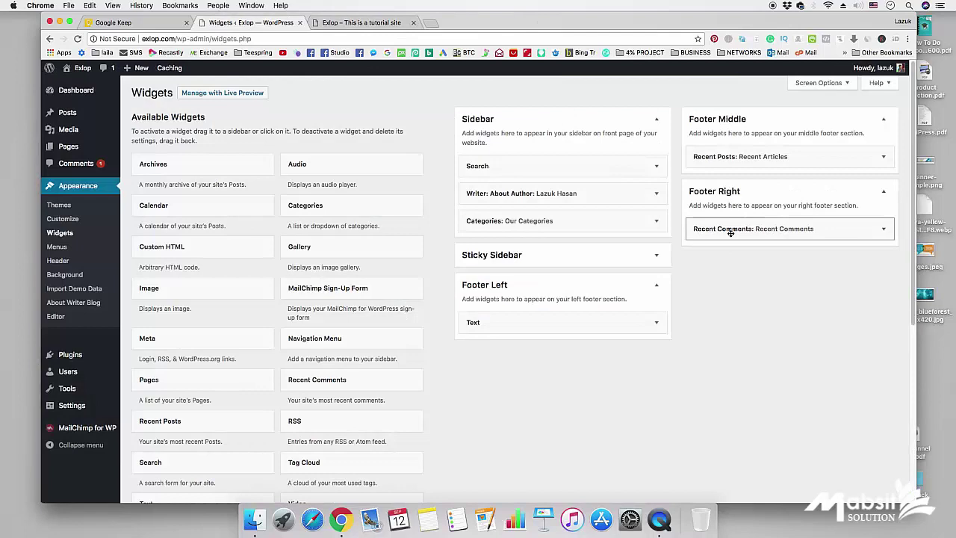
pyautogui.click(361, 22)
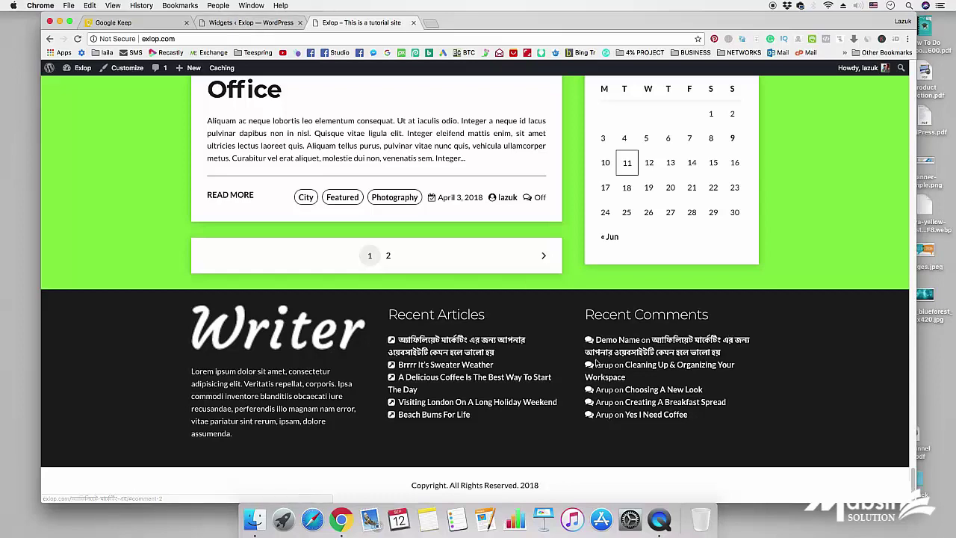
# - Look over the available widgets and widget areas on the Widgets page, and examine the front page's sidebar blocks from the footer back up
pyautogui.click(256, 24)
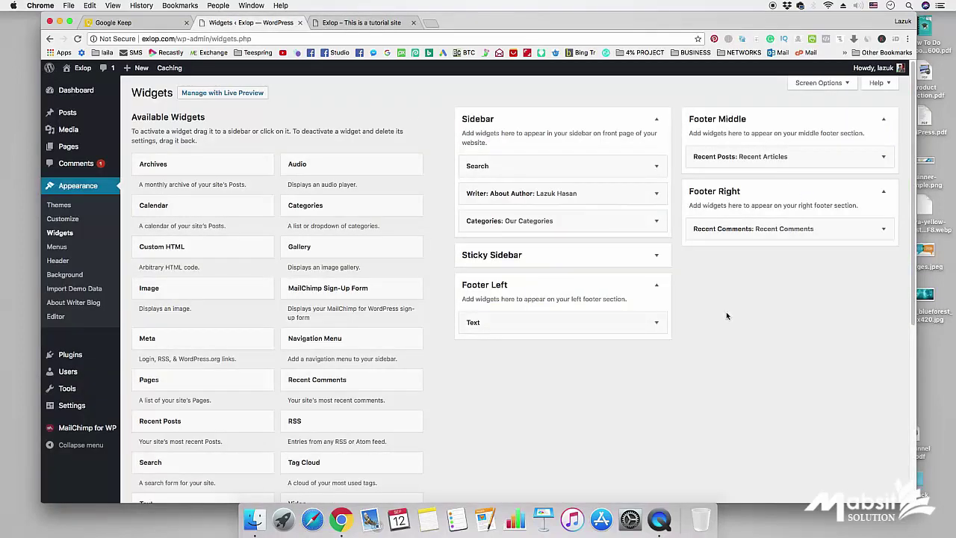
pyautogui.scroll(-5, 726, 312)
pyautogui.scroll(5, 726, 311)
pyautogui.click(370, 19)
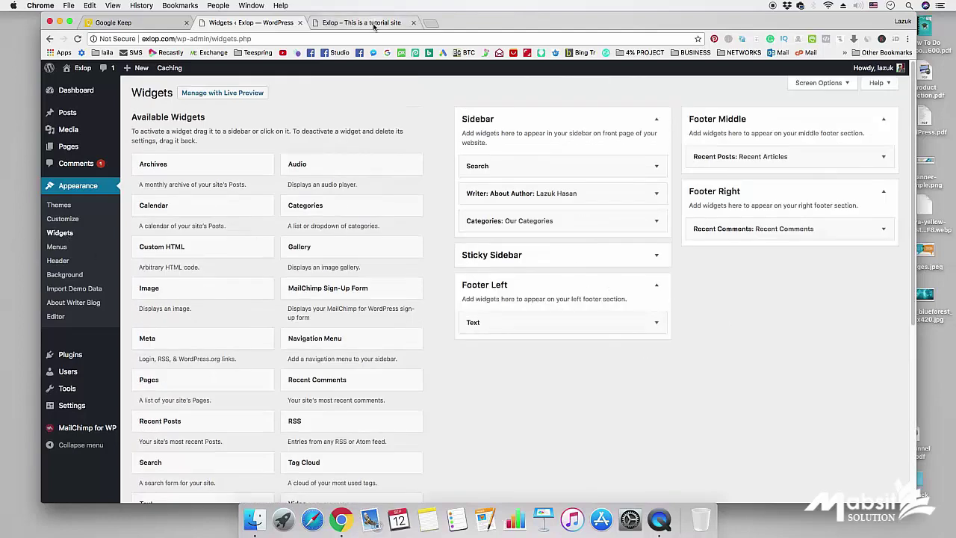
pyautogui.scroll(15, 741, 334)
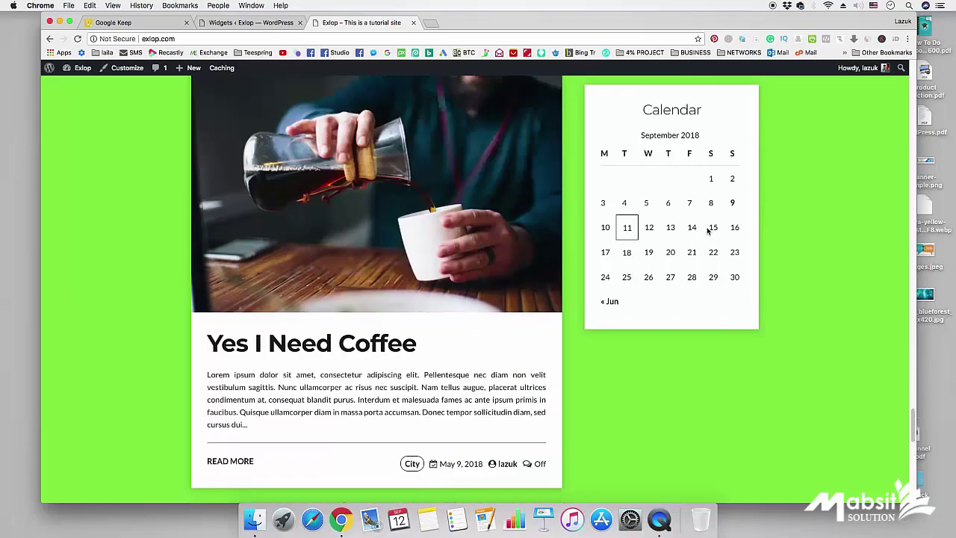
pyautogui.scroll(15, 707, 235)
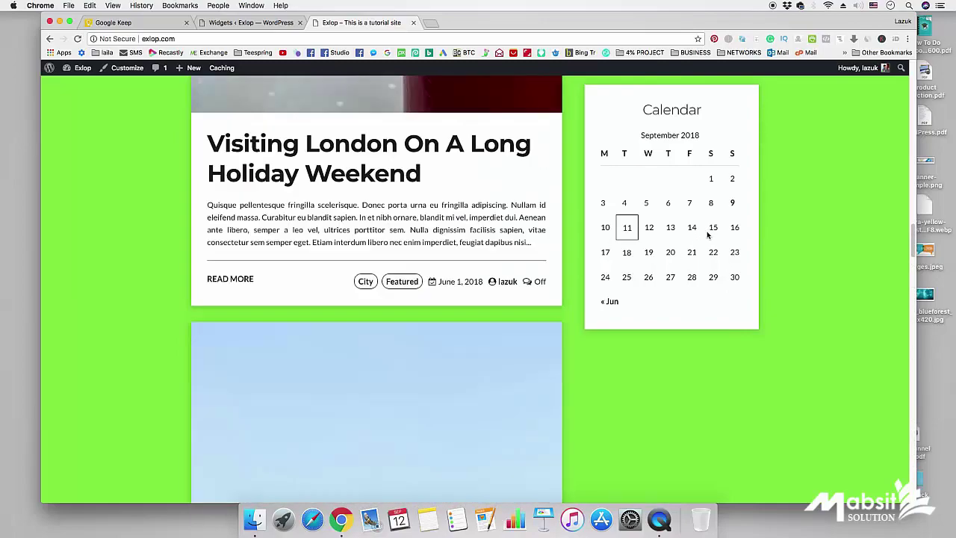
pyautogui.scroll(15, 708, 234)
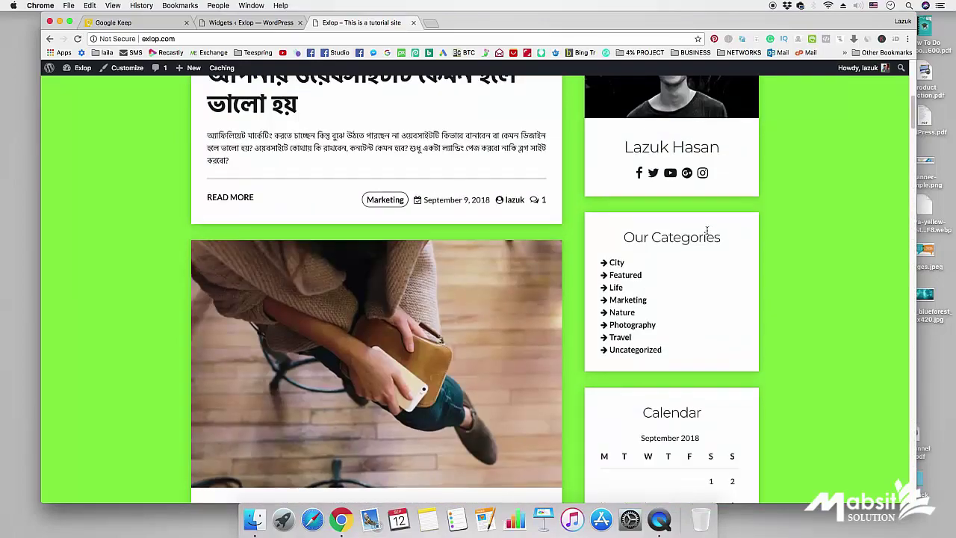
pyautogui.scroll(-6, 802, 243)
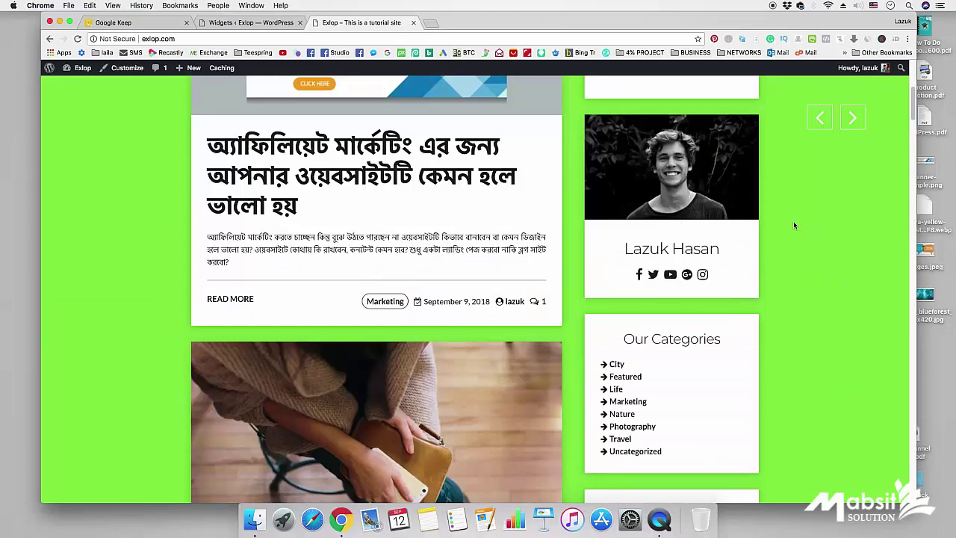